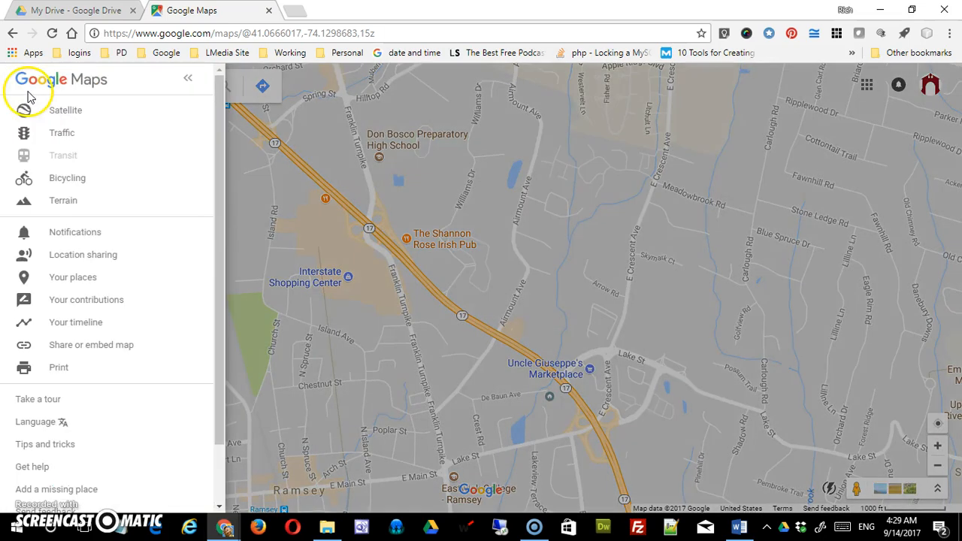
- Open the saved Ridgefield Park Schools map from Your places in My Maps for editing
left_click(73, 277)
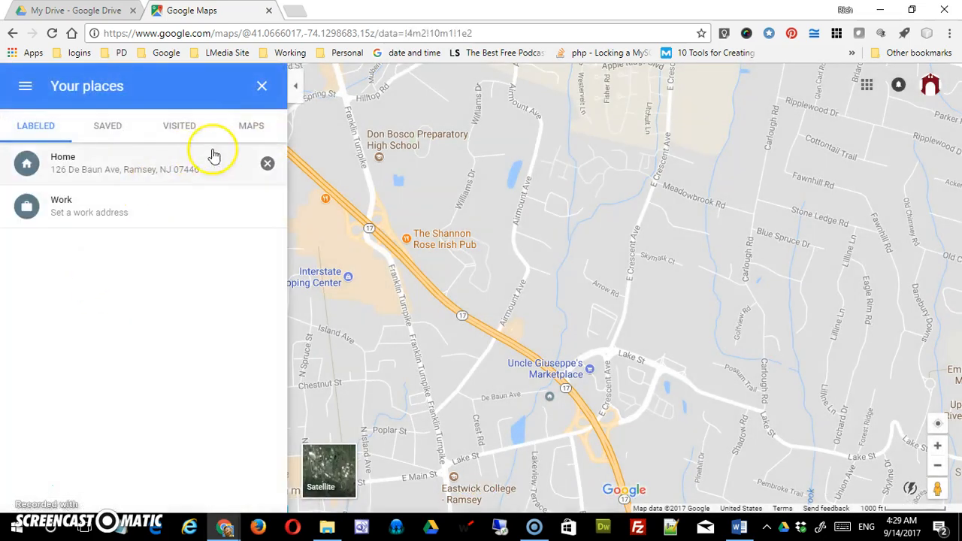
left_click(251, 125)
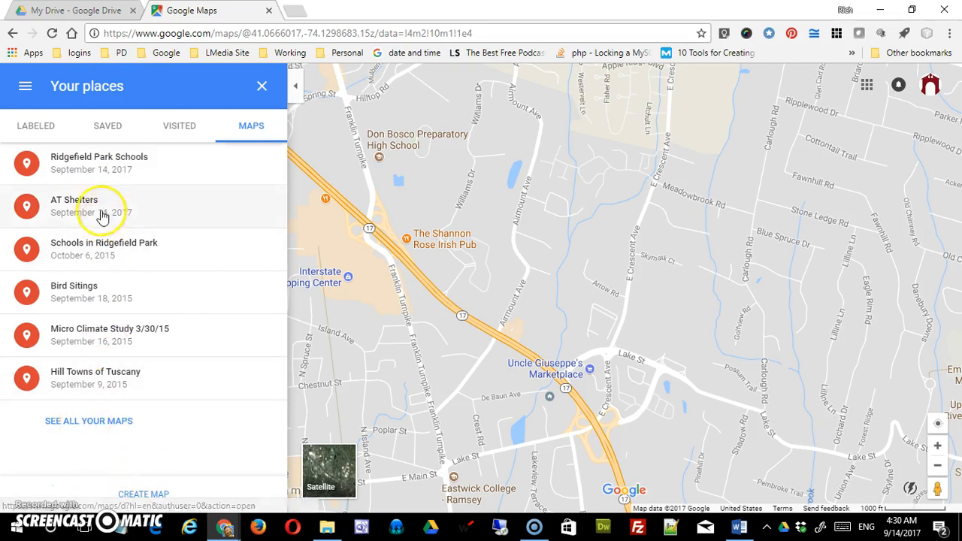
left_click(101, 163)
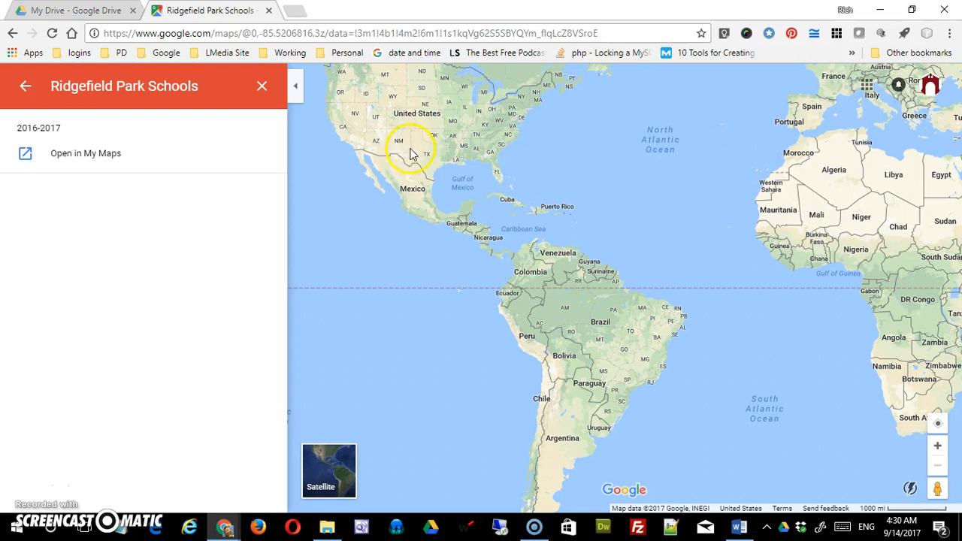
left_click(801, 264)
left_click(85, 158)
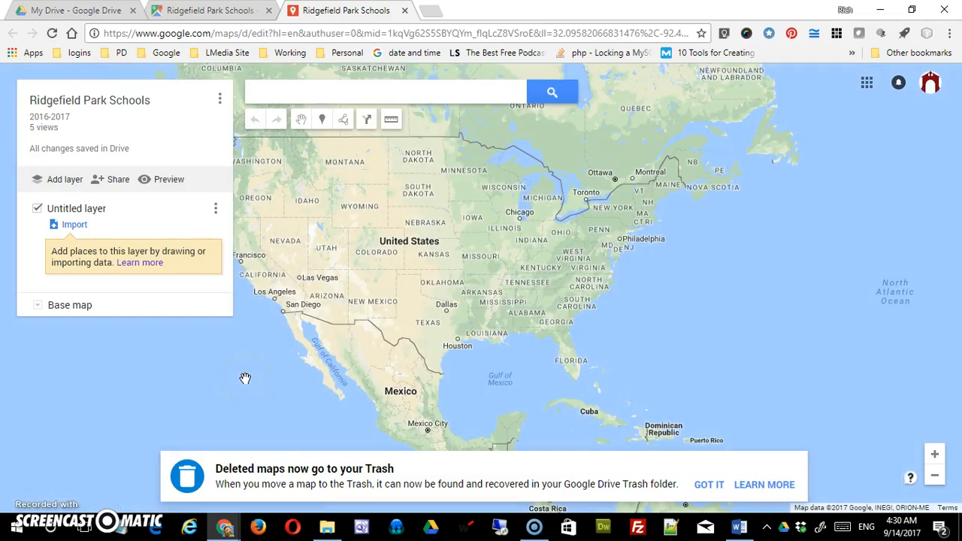
- Search the map for Ridgefield Park, NJ and add the place to the untitled layer
left_click(348, 93)
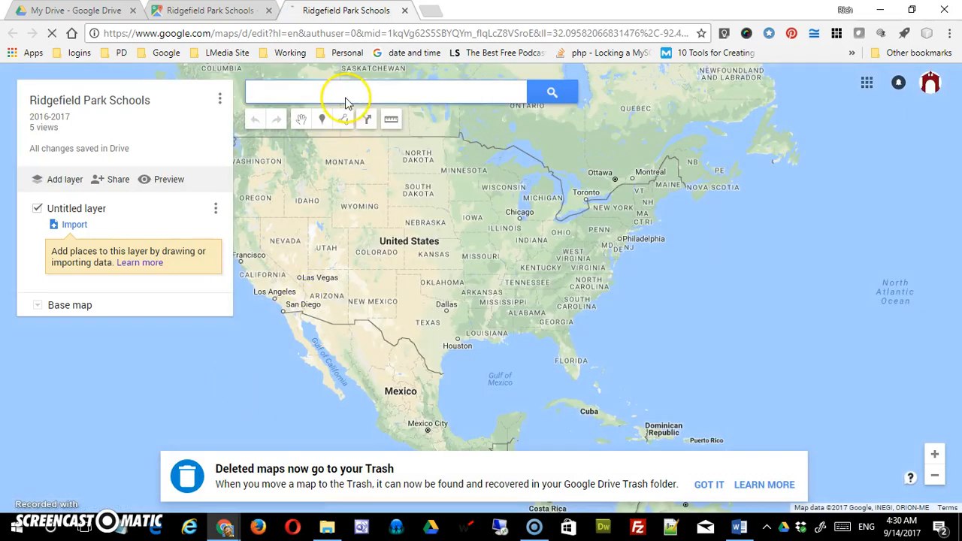
type("r")
left_click(288, 113)
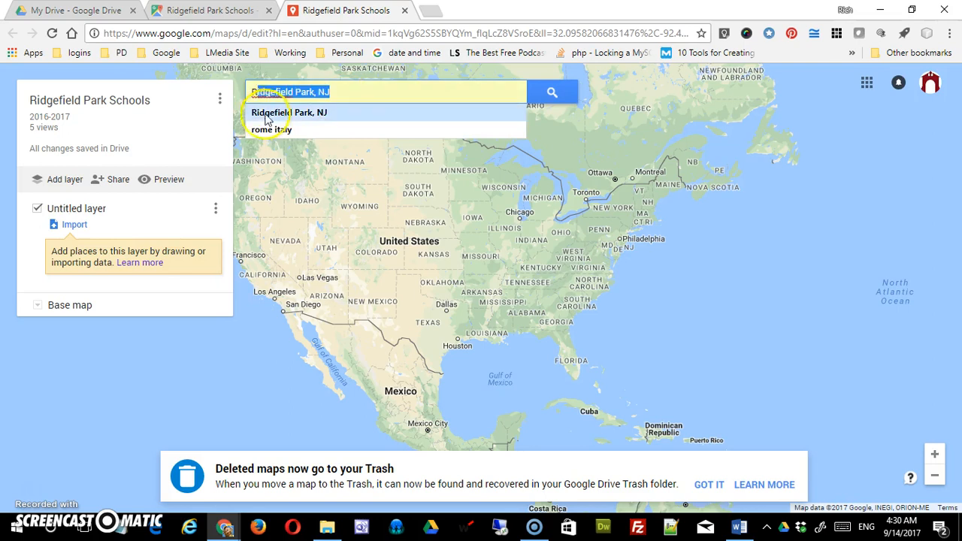
left_click(312, 114)
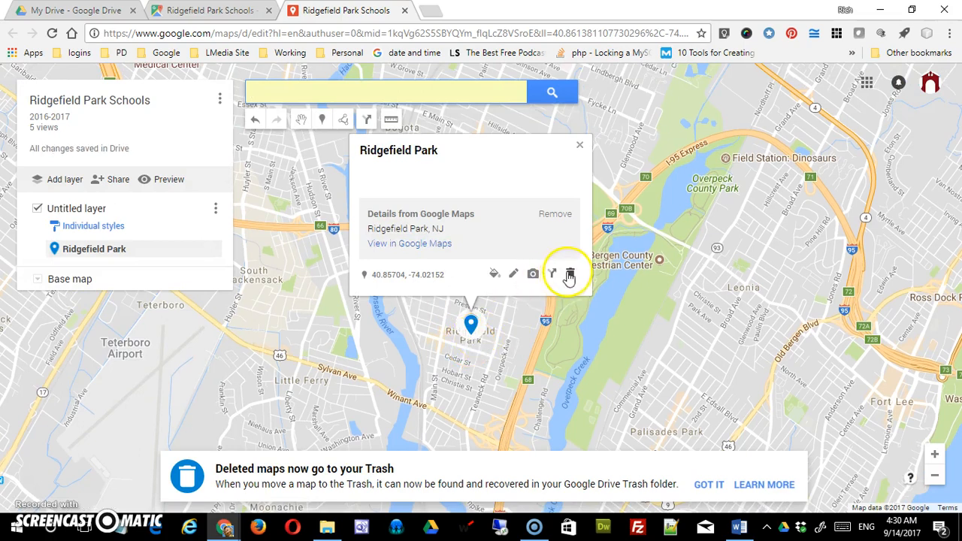
- Delete the Ridgefield Park marker and dismiss the notice about deleted maps
left_click(569, 275)
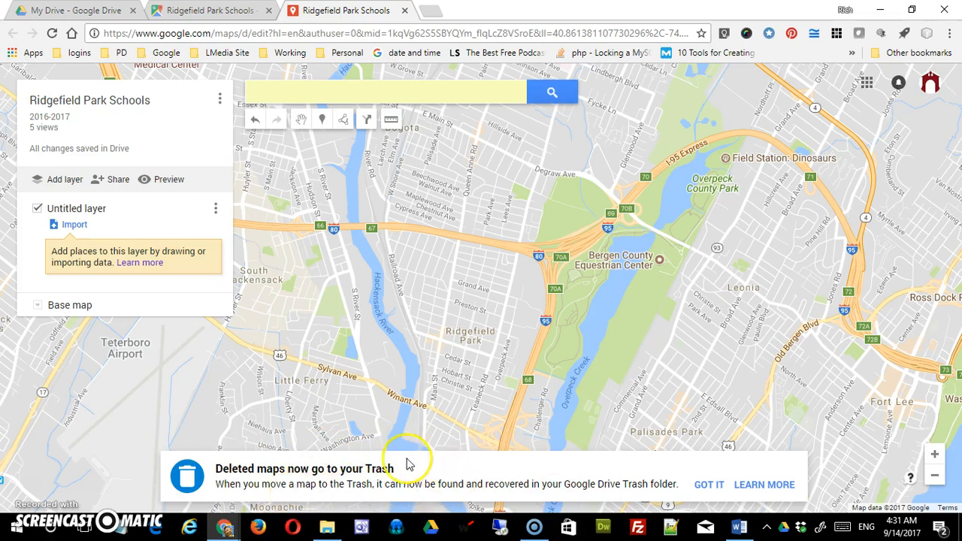
left_click(701, 483)
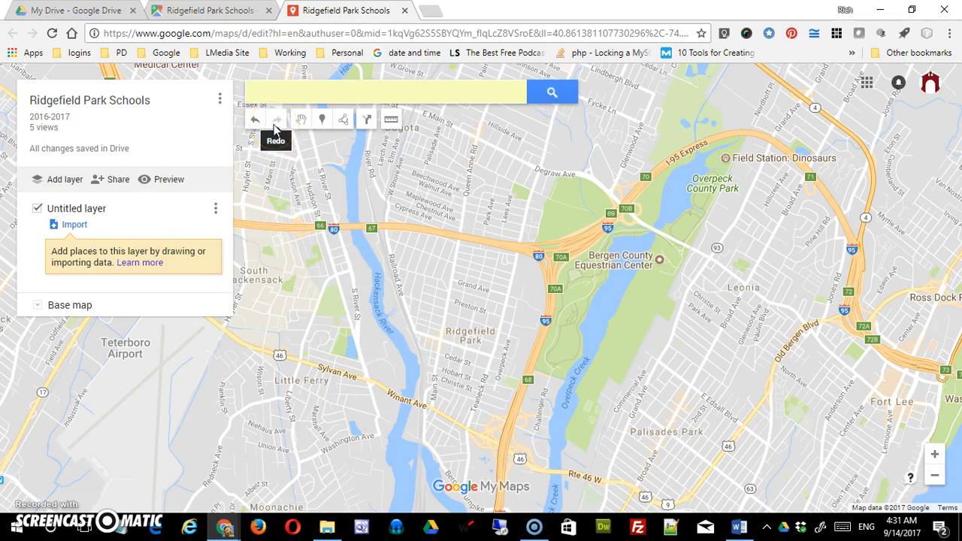
- Place a marker on the map at Lincoln Elementary School, just below Hackensack Ave
left_click(571, 372)
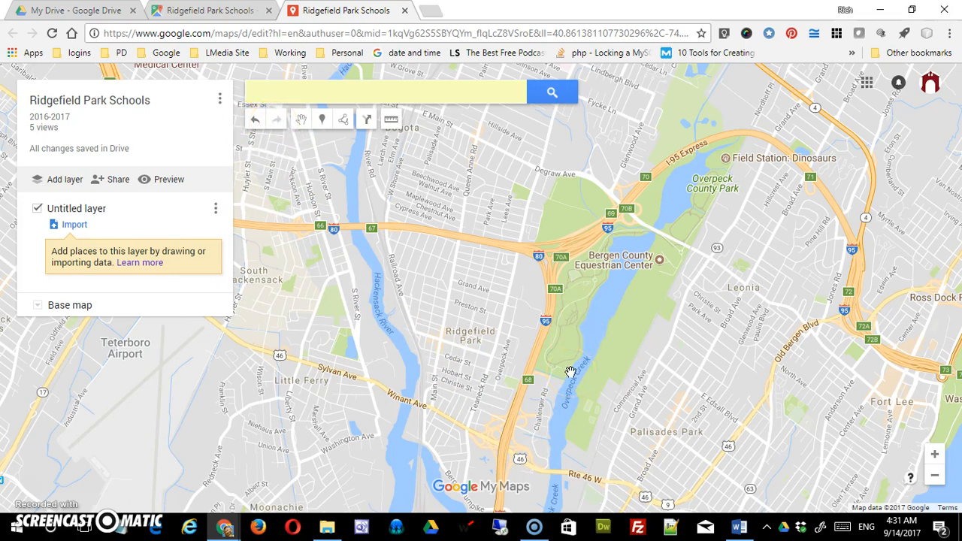
scroll(571, 372, "up", 3)
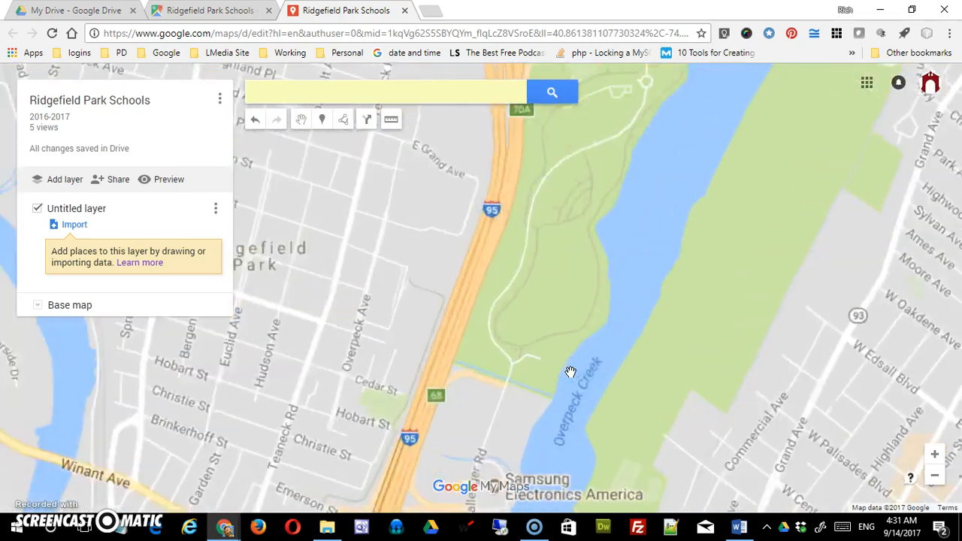
left_click_drag(462, 307, 710, 401)
left_click_drag(602, 307, 687, 343)
left_click_drag(553, 281, 594, 405)
scroll(597, 401, "up", 1)
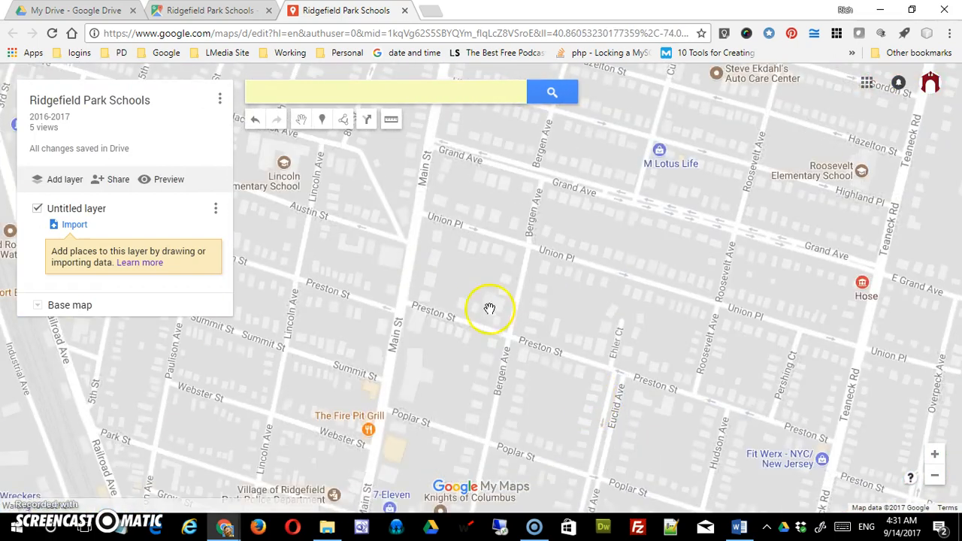
left_click_drag(489, 308, 646, 408)
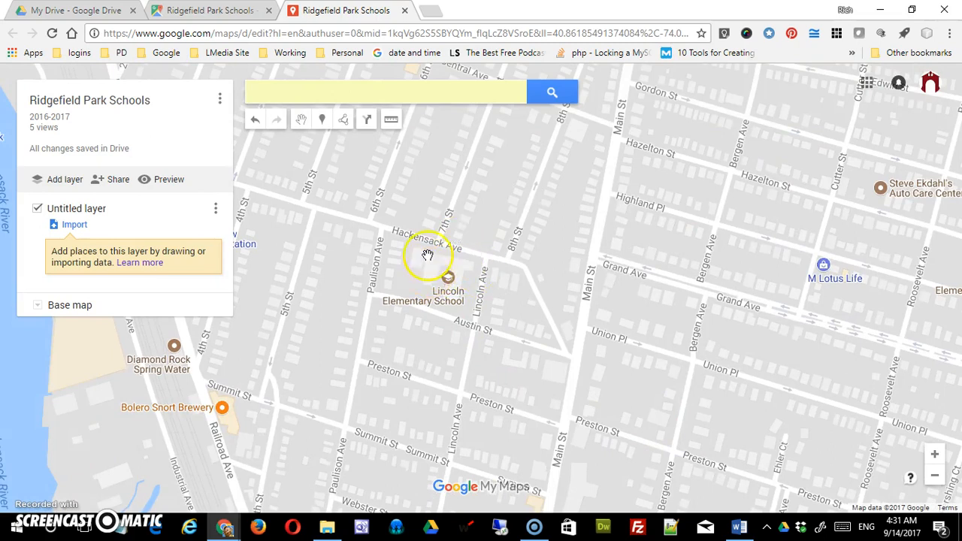
left_click_drag(504, 334, 610, 345)
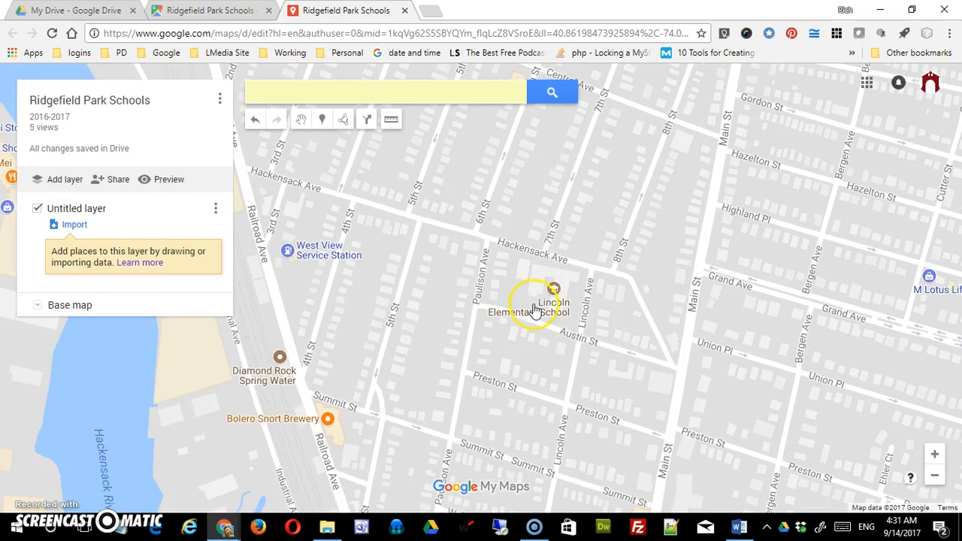
left_click(323, 120)
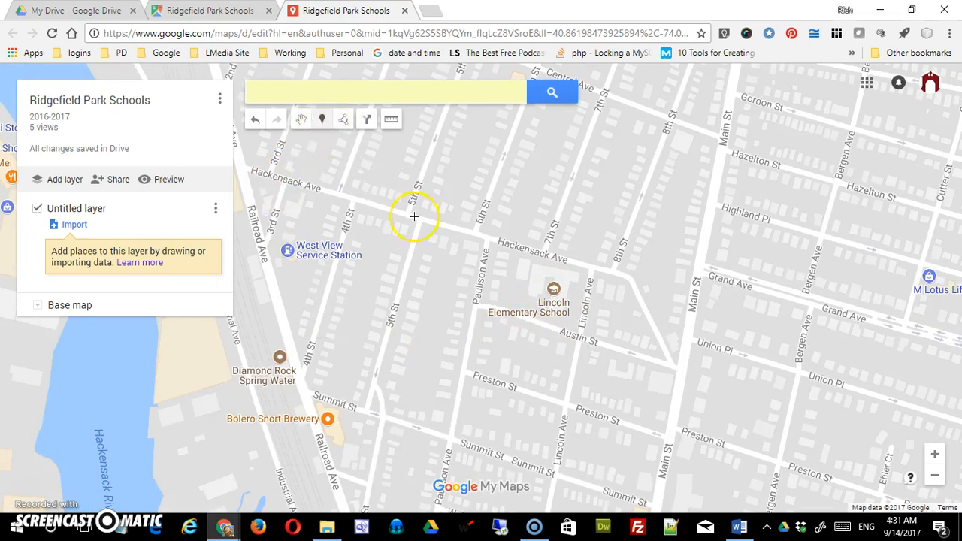
left_click(555, 275)
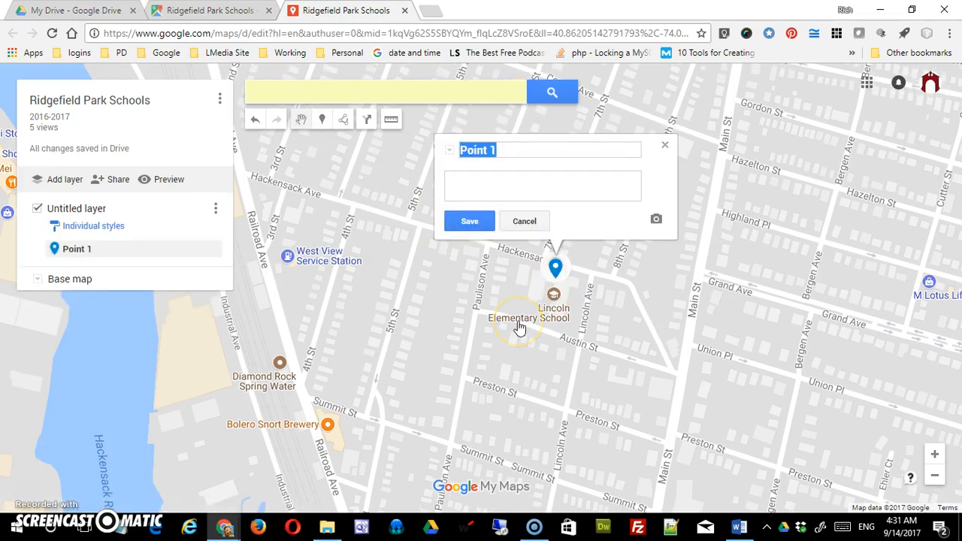
- Name the new marker "Lincoln School", describe it as "Pre-K to 6" and save it
type("Lincoln School")
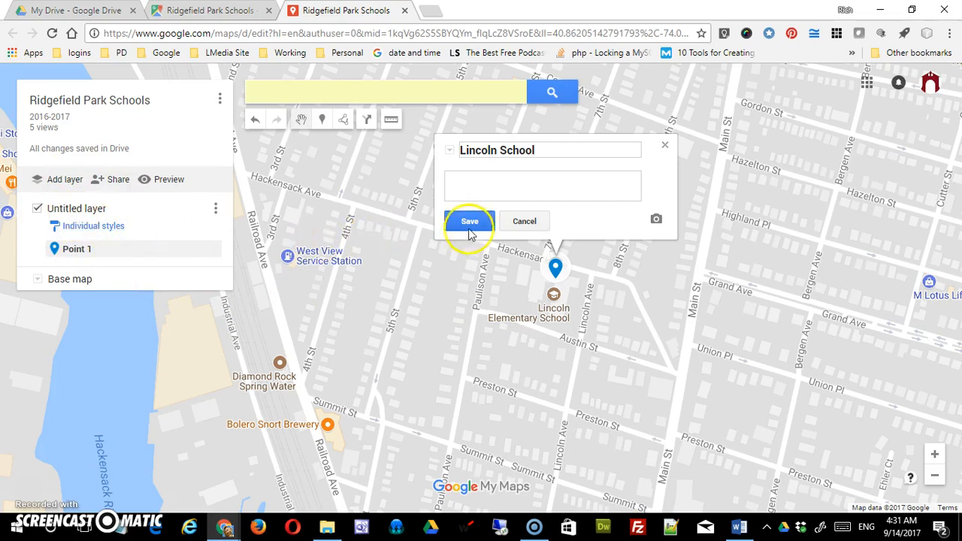
left_click(488, 191)
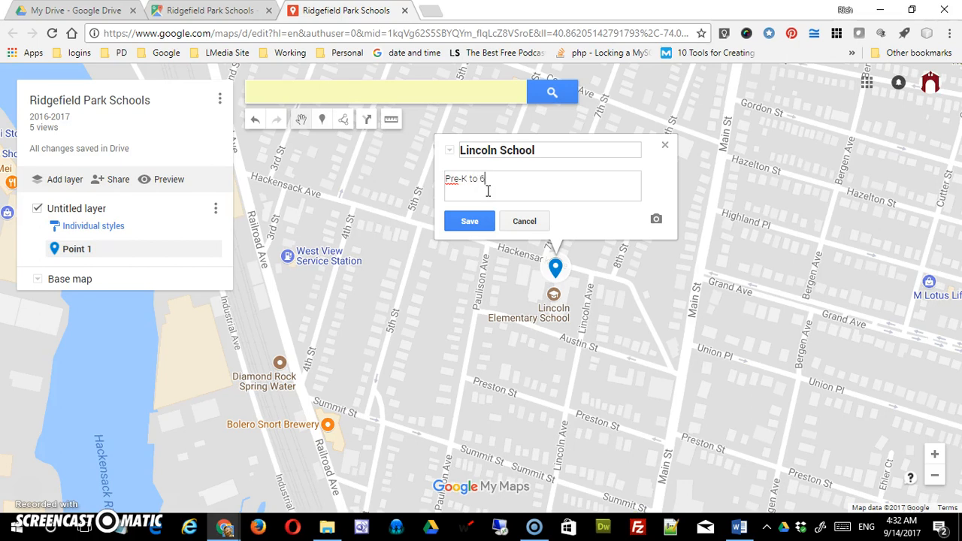
left_click(483, 226)
left_click(471, 223)
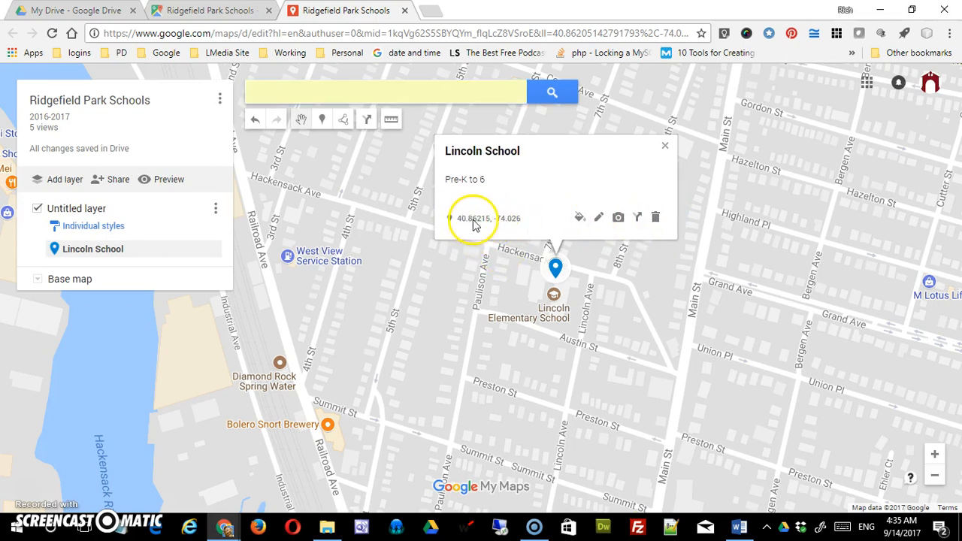
- Run a Google Image Search for "lincoln school" to find a picture for the Lincoln School marker
left_click(617, 218)
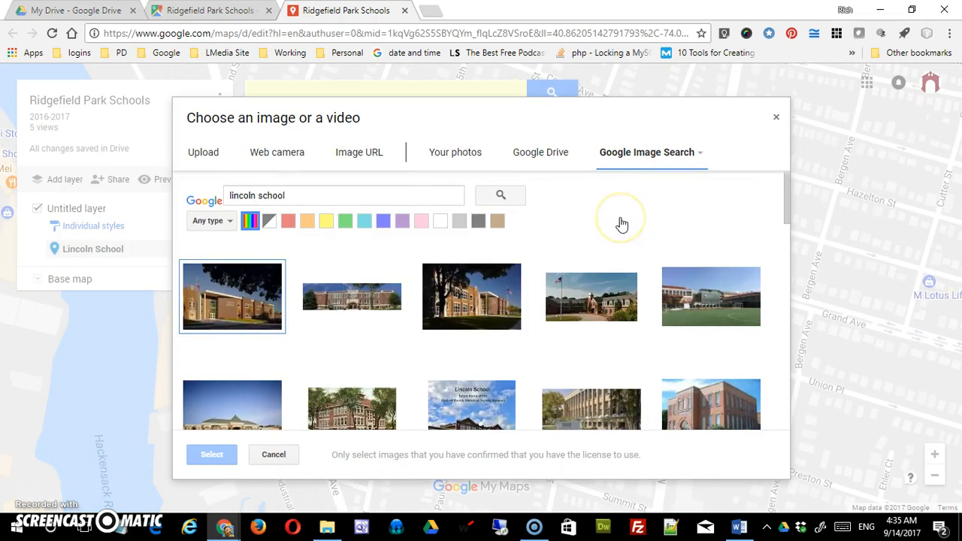
left_click(203, 154)
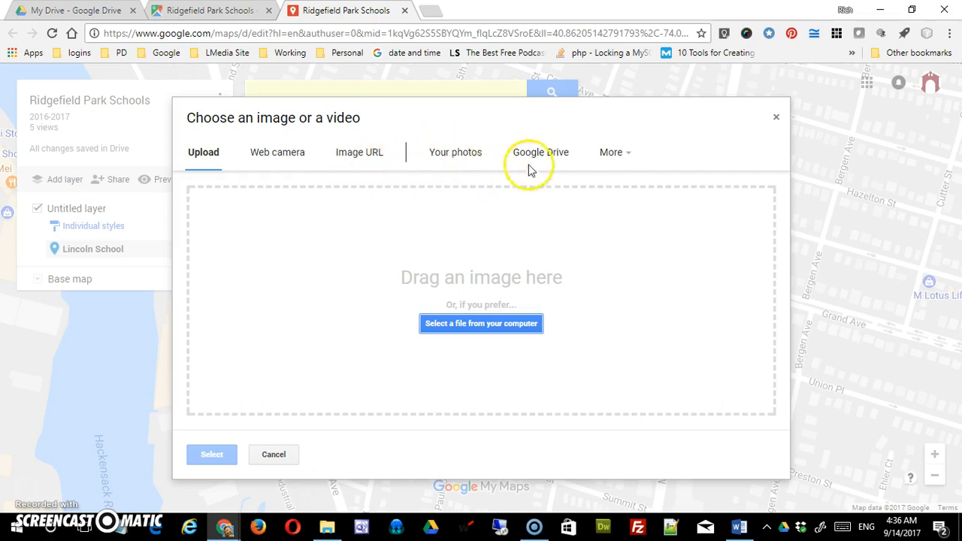
left_click(624, 160)
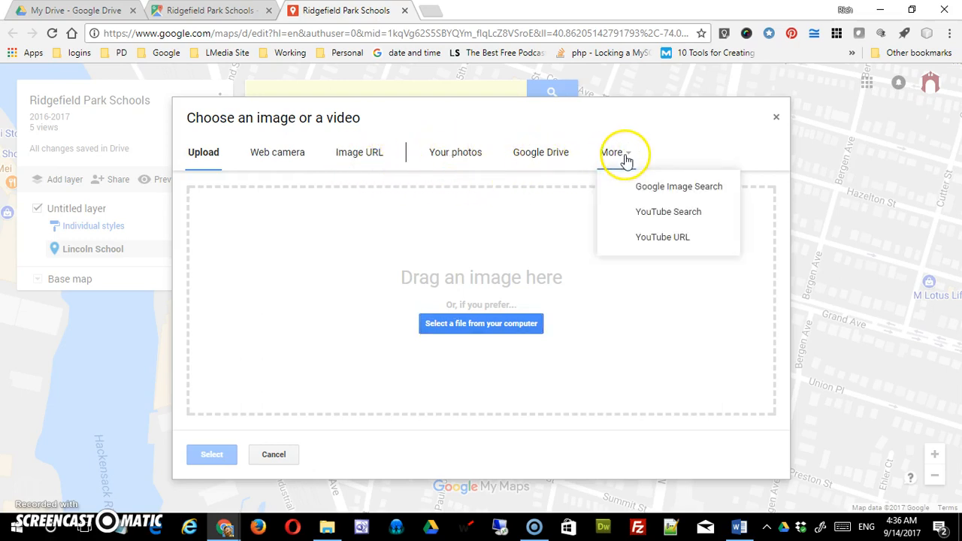
left_click(638, 187)
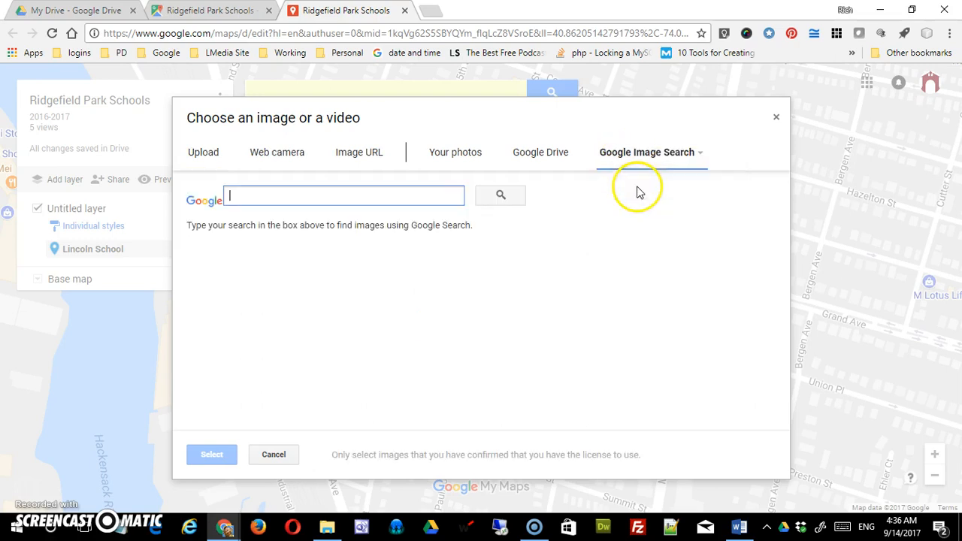
type("li")
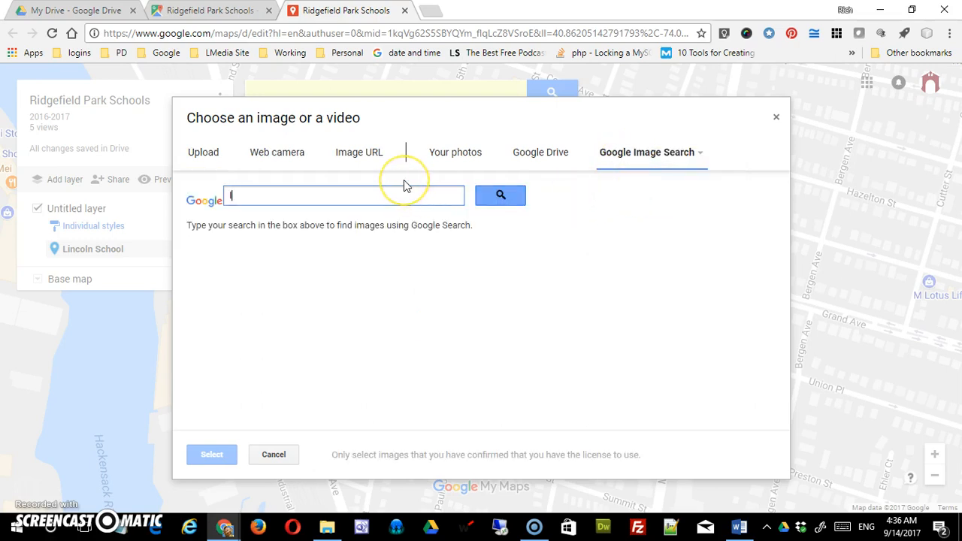
type("school ")
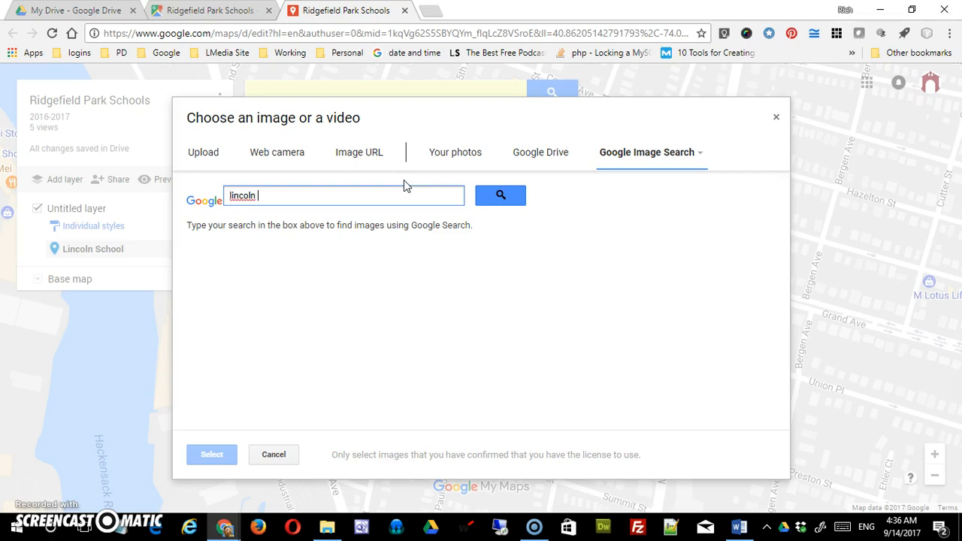
type("bu")
key("BackSpace")
key("BackSpace")
key("Return")
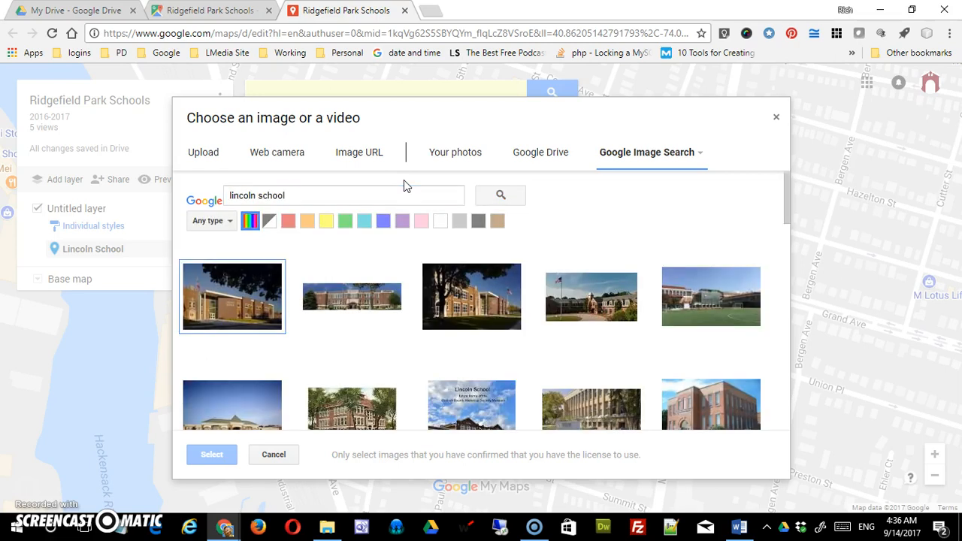
- Attach the third image result, the brick school behind a dark tree, to the Lincoln School marker and save it
left_click(473, 299)
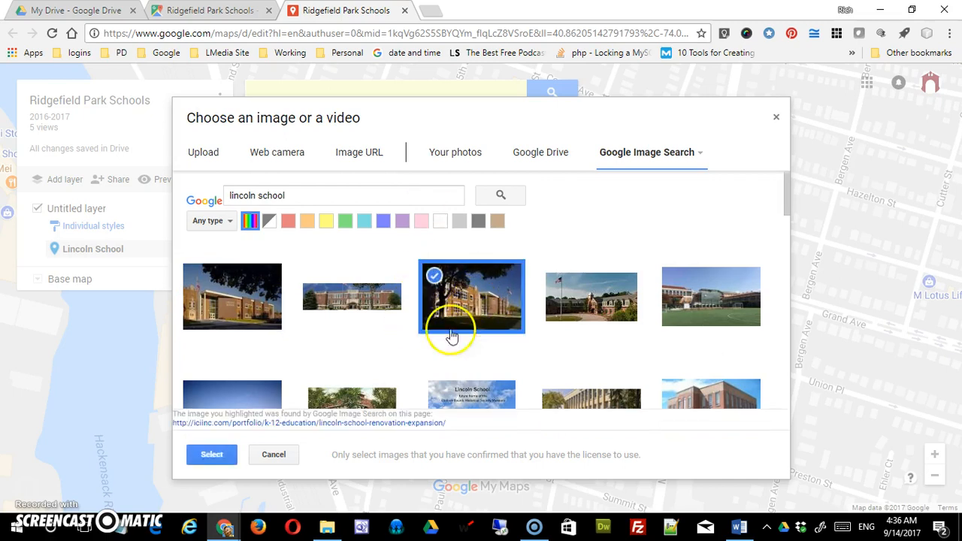
left_click(211, 455)
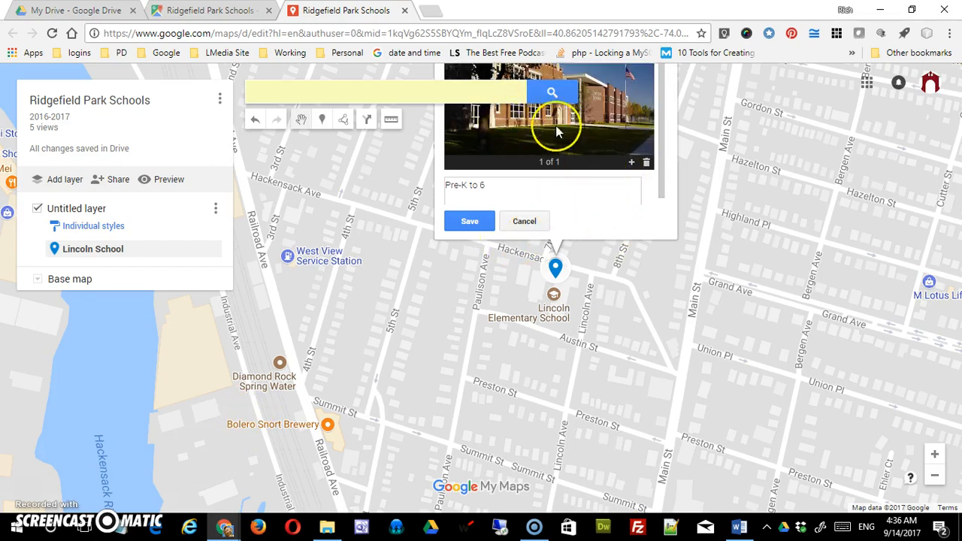
left_click(469, 221)
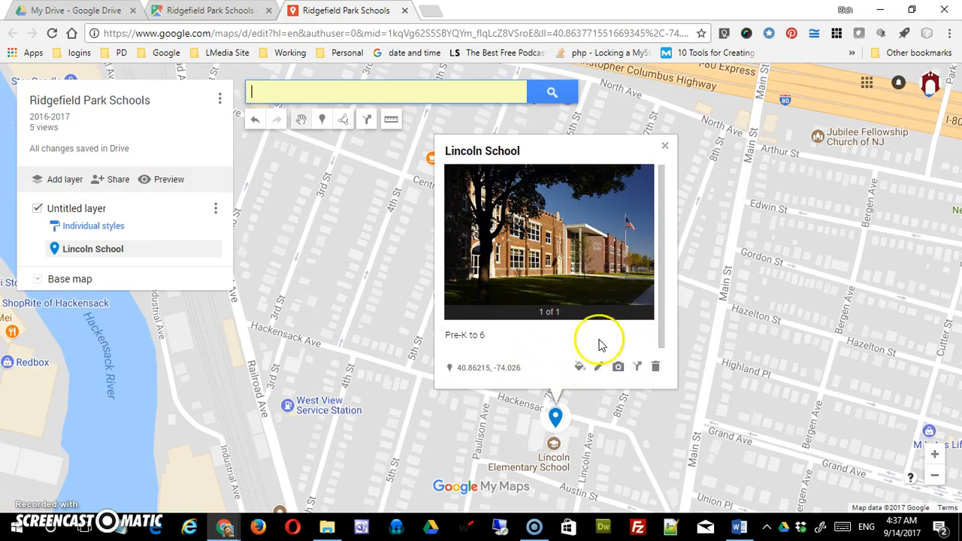
- Run a YouTube search for "lincoln school" to find a video for the Lincoln School marker
left_click(598, 368)
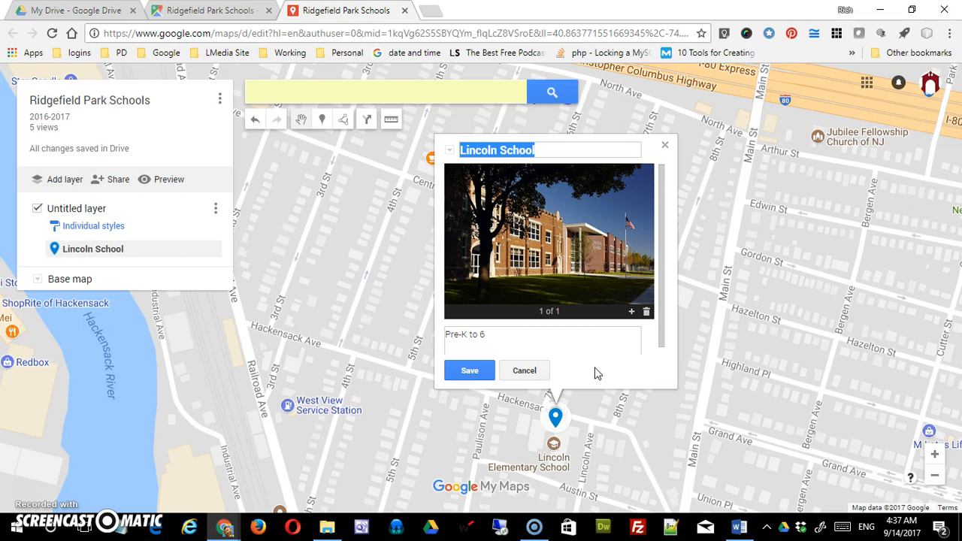
left_click(632, 314)
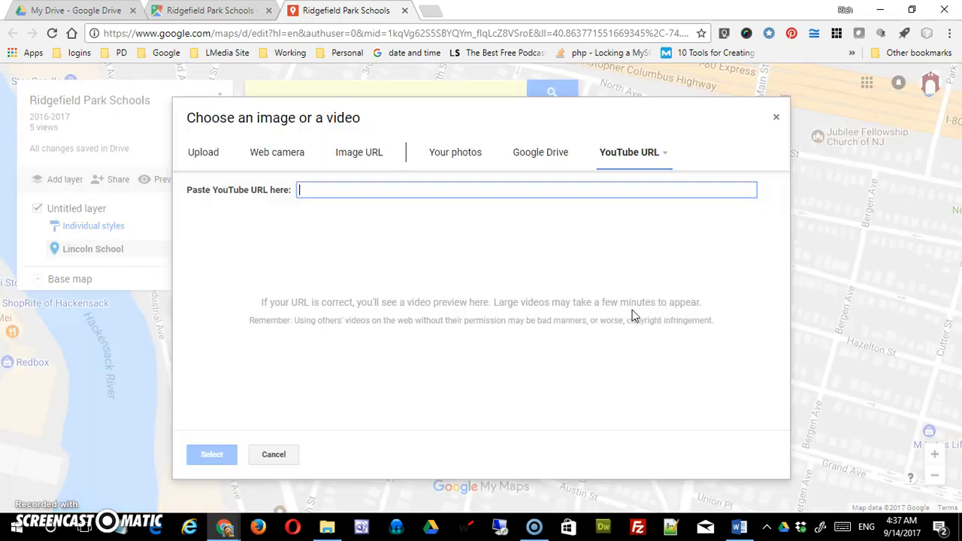
left_click(658, 162)
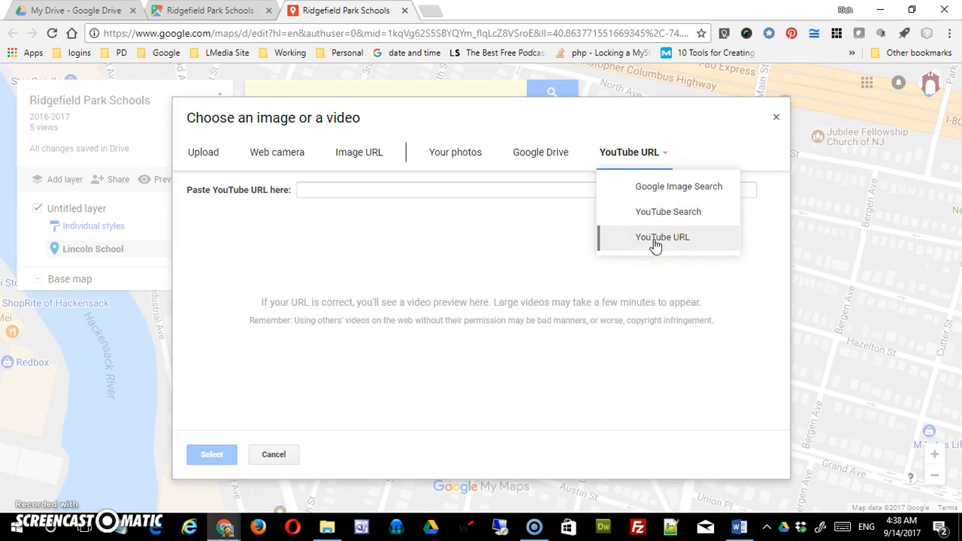
left_click(655, 244)
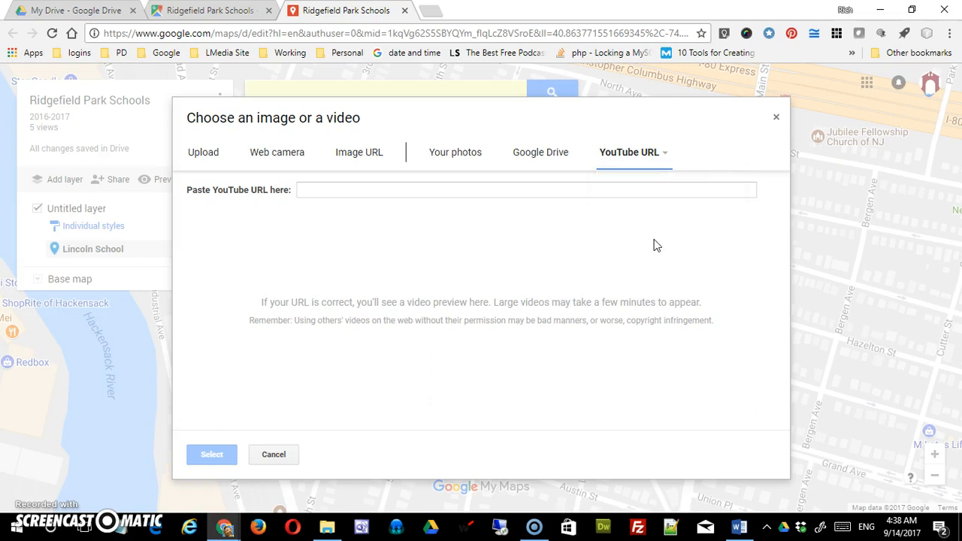
left_click(665, 158)
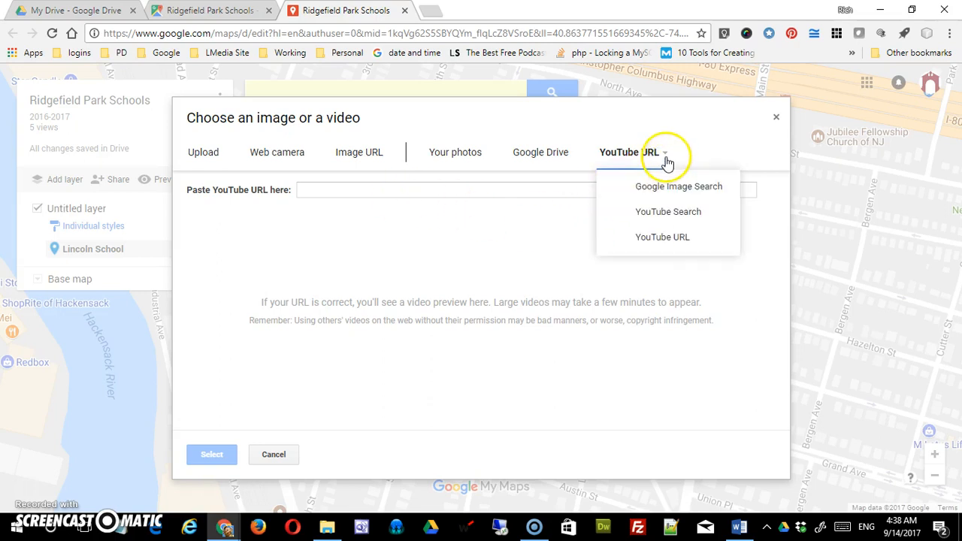
left_click(655, 210)
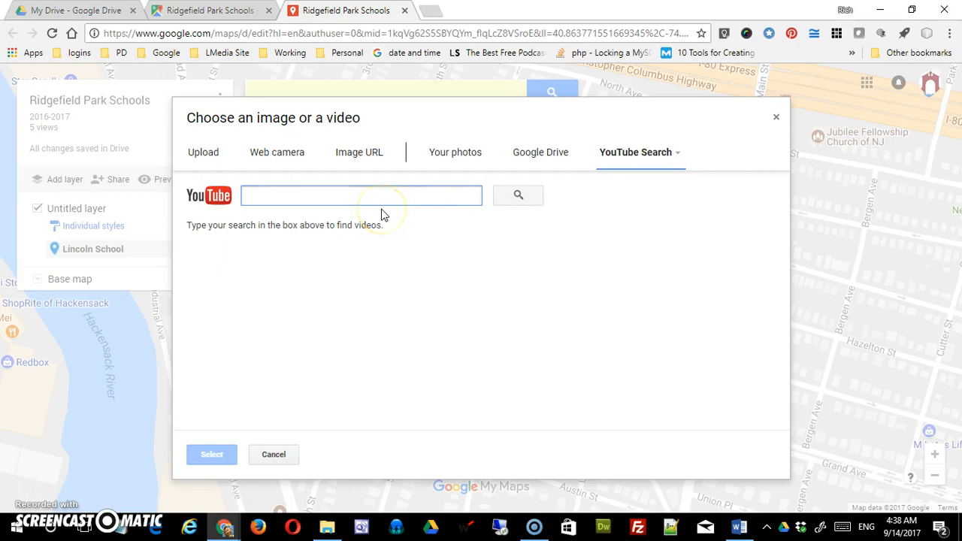
type("lincoln sch")
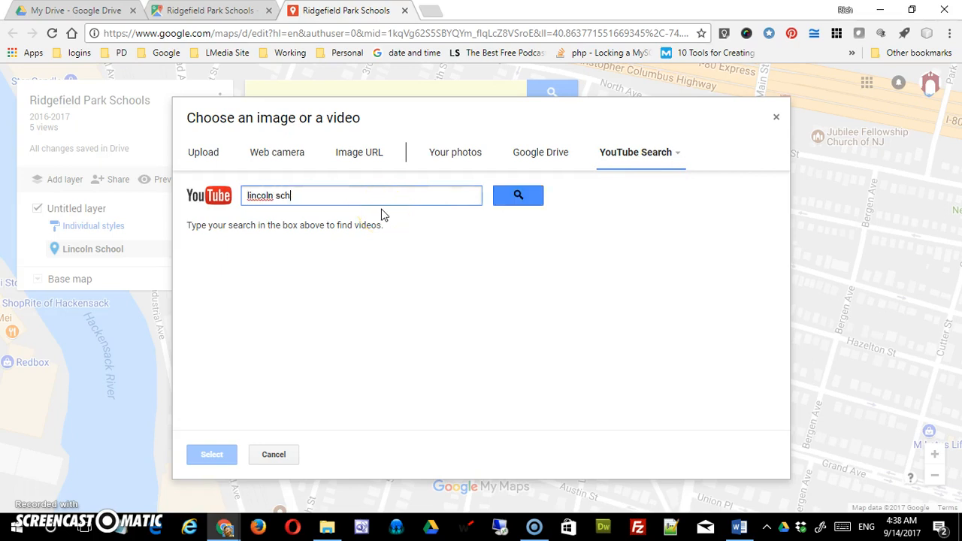
type("ool")
key("Return")
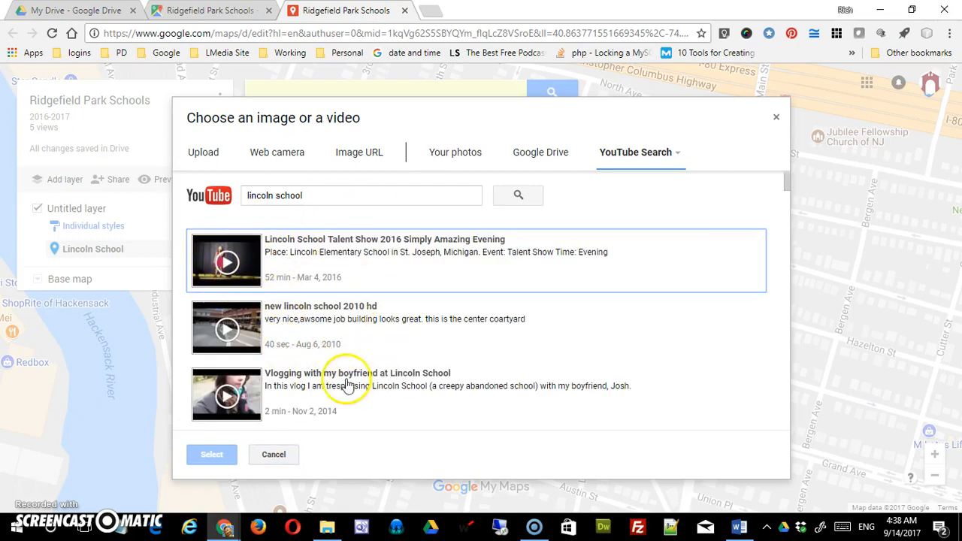
- Attach the "Lincoln School Talent Show 2016 Simply Amazing Evening" video to the marker, flip between its photo and video, and save it
left_click(229, 261)
left_click(211, 455)
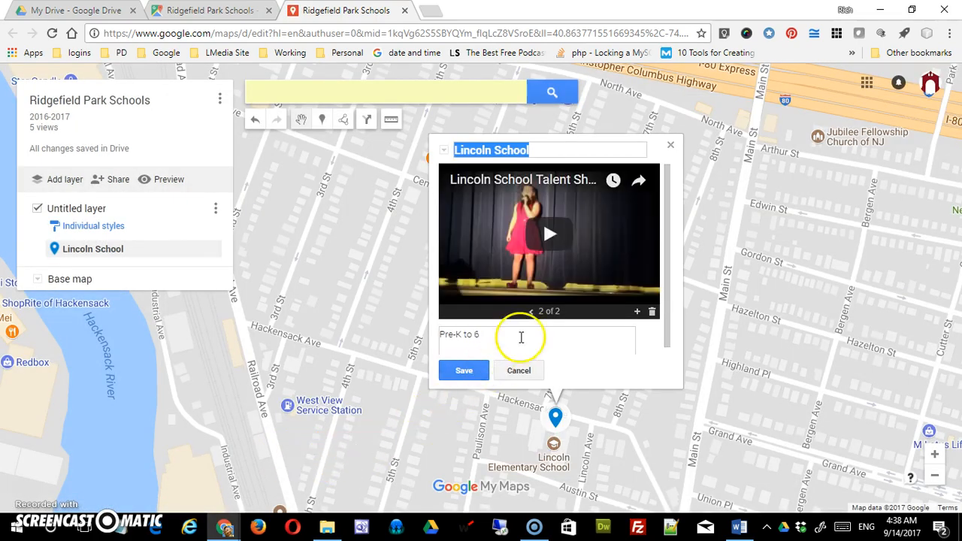
left_click(530, 311)
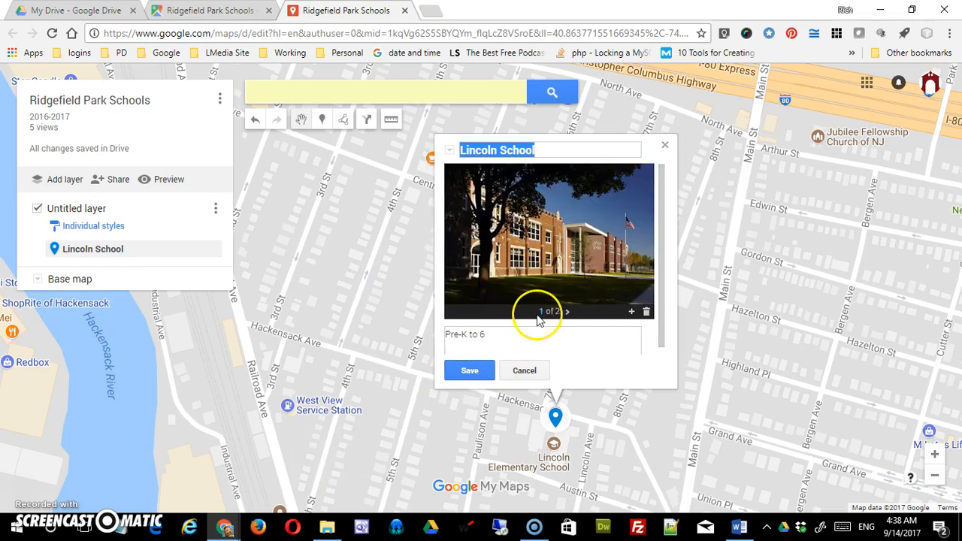
left_click(567, 313)
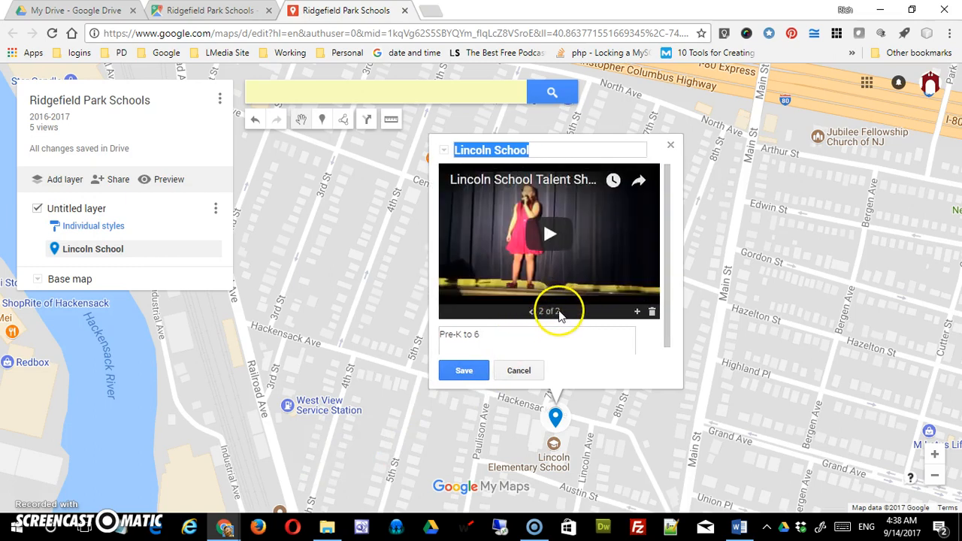
left_click(534, 312)
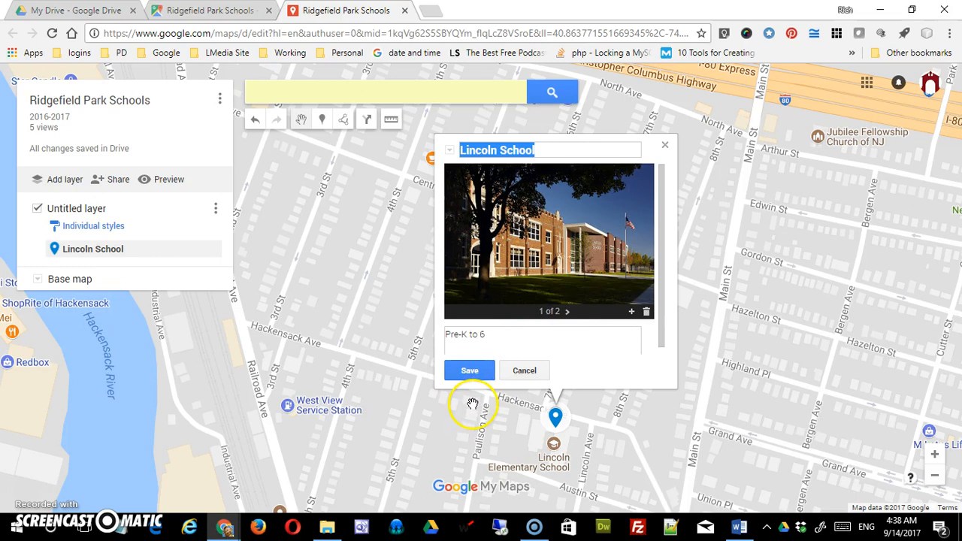
left_click(469, 370)
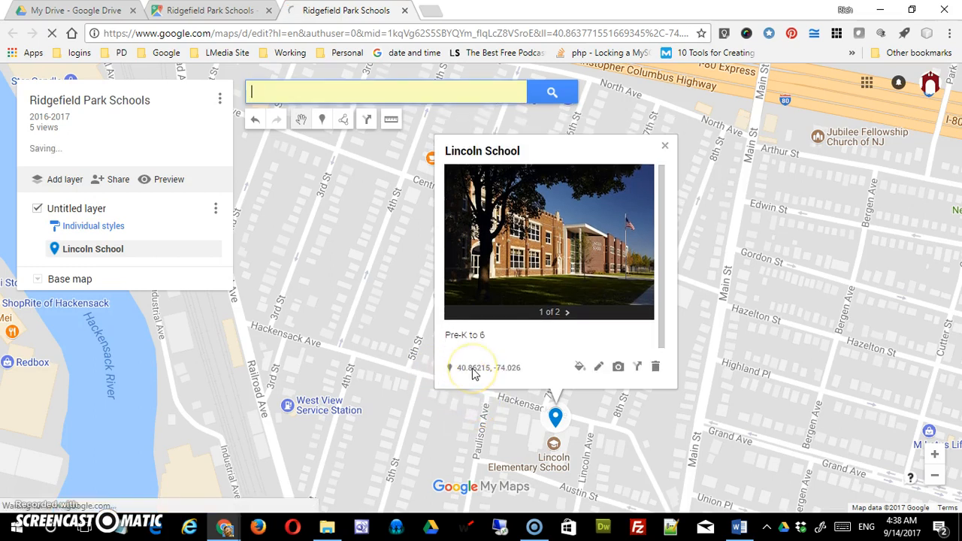
- Color the Lincoln School marker orange and try the house icon on it, switching back to the pin shape
left_click(579, 368)
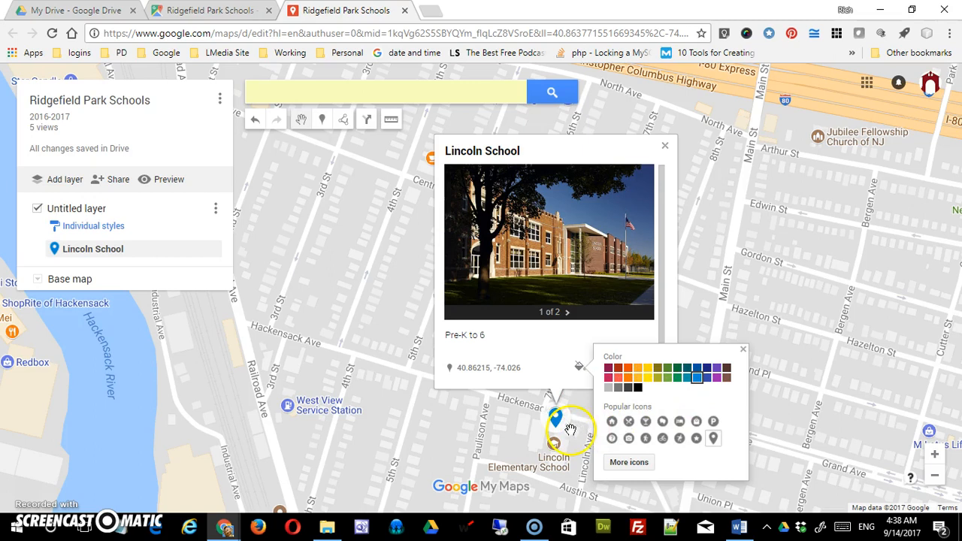
left_click(630, 372)
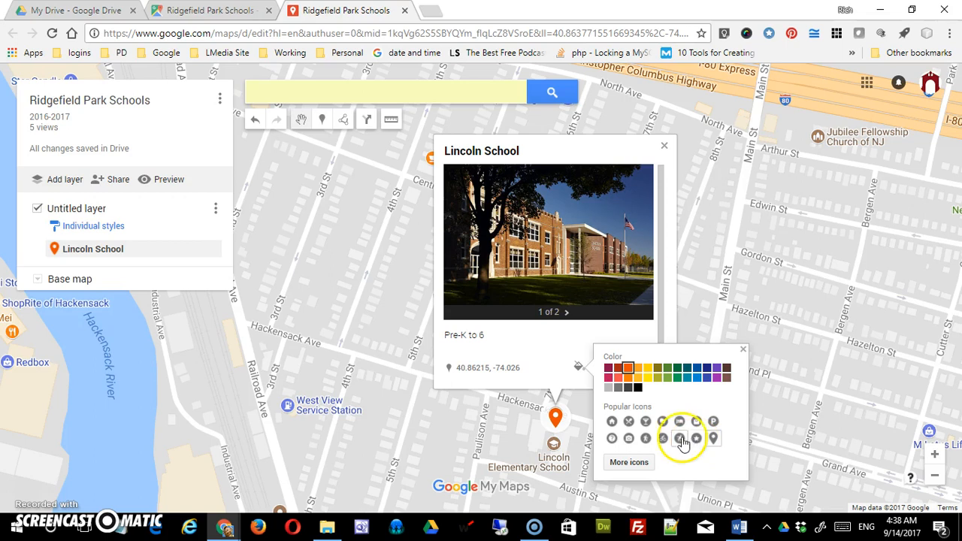
left_click(611, 422)
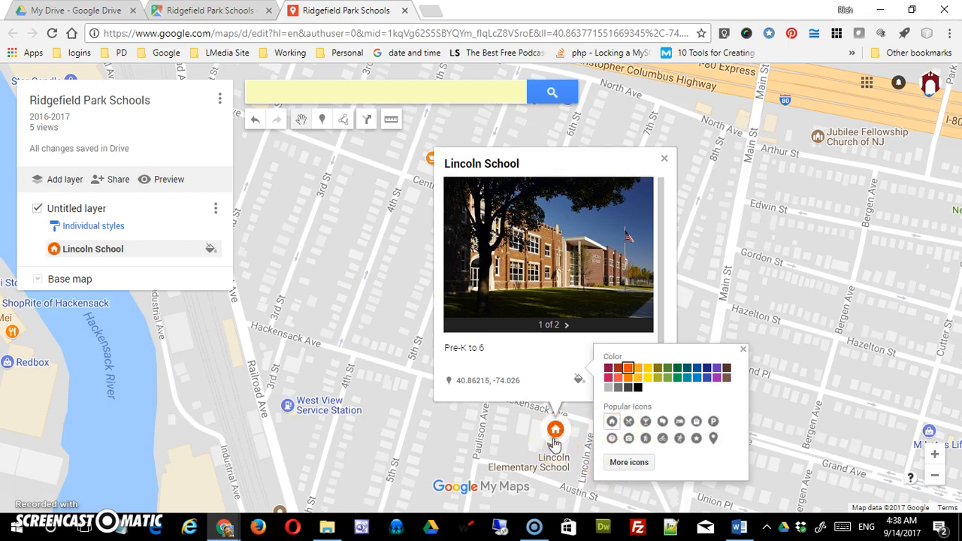
left_click(713, 438)
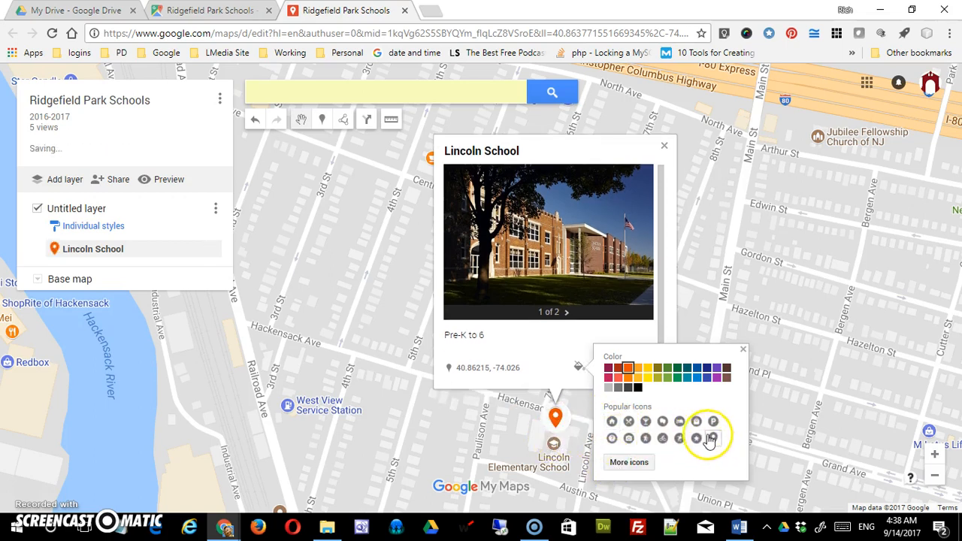
- Browse the full marker icon library, from Shapes, Sports and Recreation and Places down to Transportation and Crisis
left_click(624, 465)
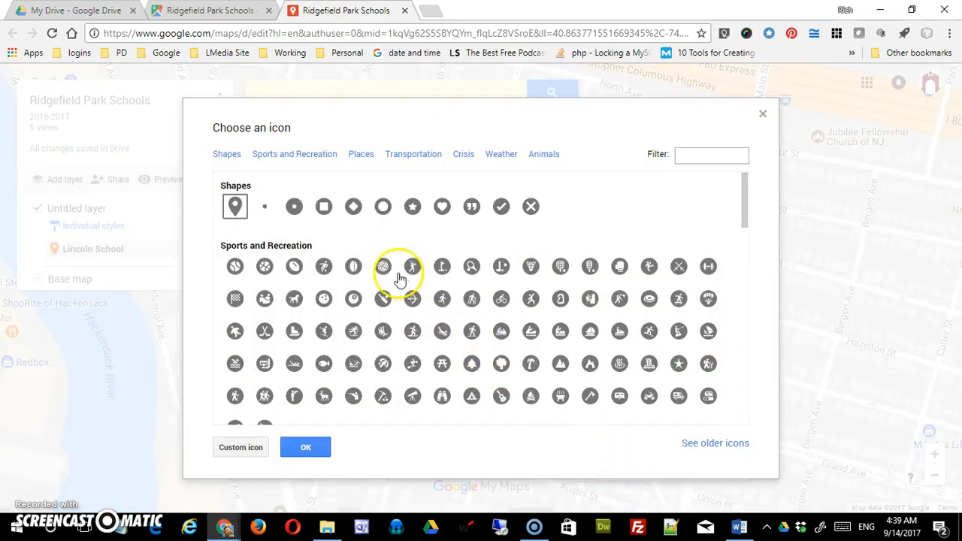
left_click_drag(743, 215, 744, 186)
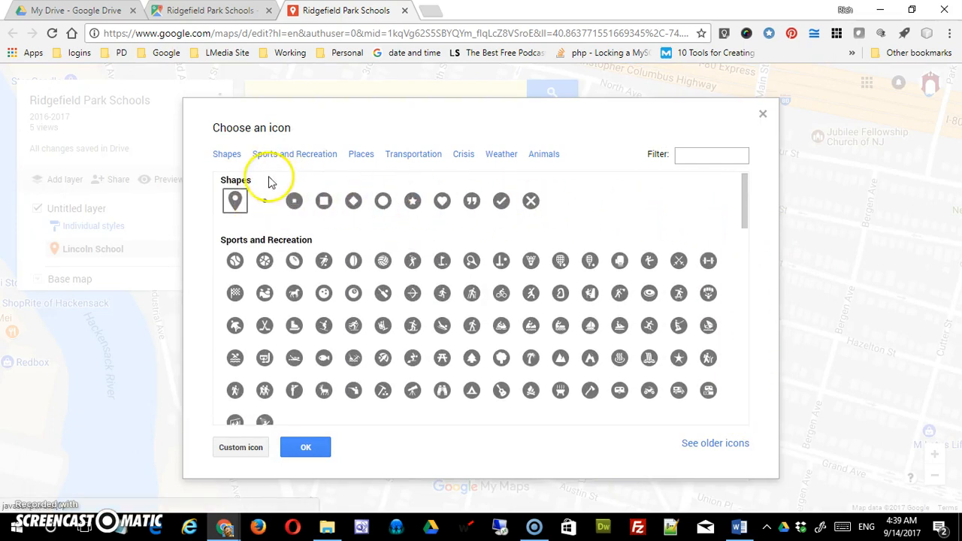
left_click(229, 156)
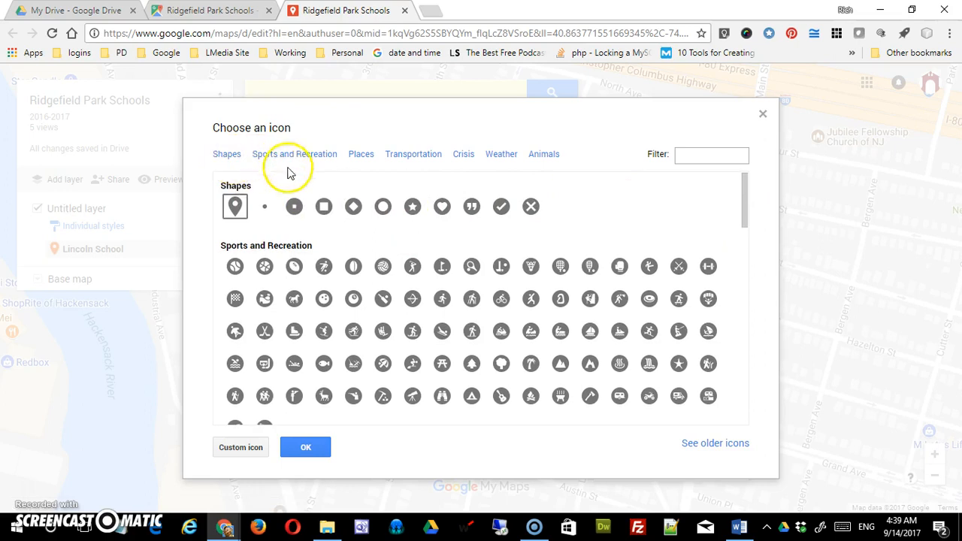
left_click(317, 159)
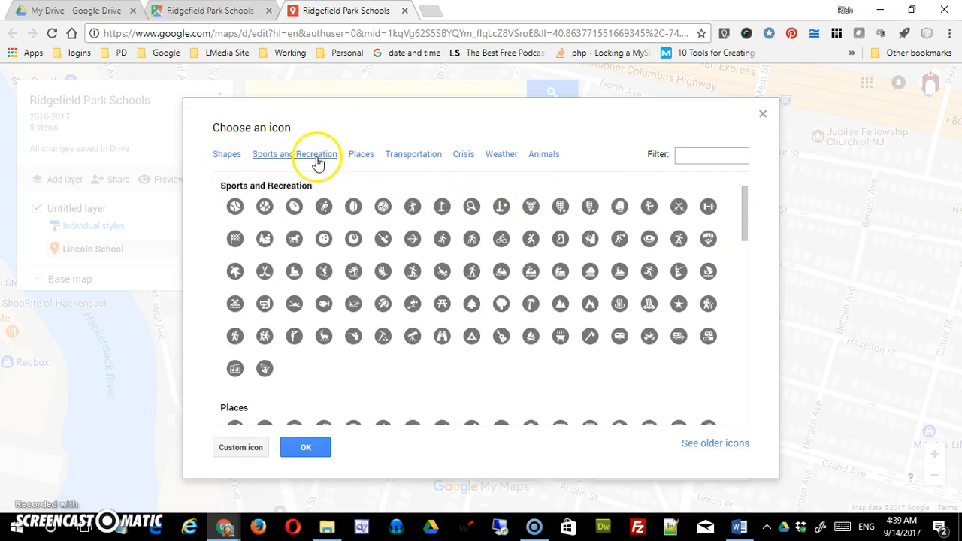
left_click(361, 160)
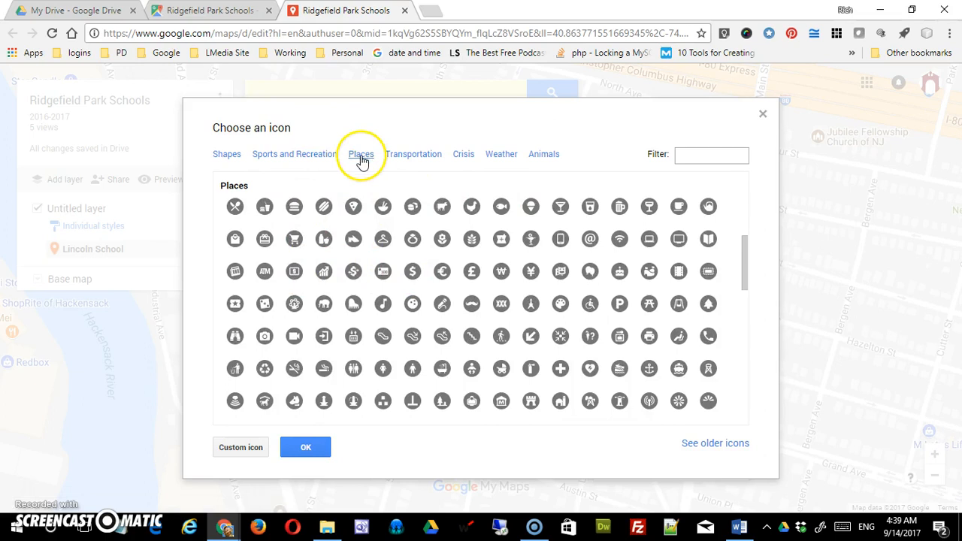
left_click_drag(742, 280, 747, 365)
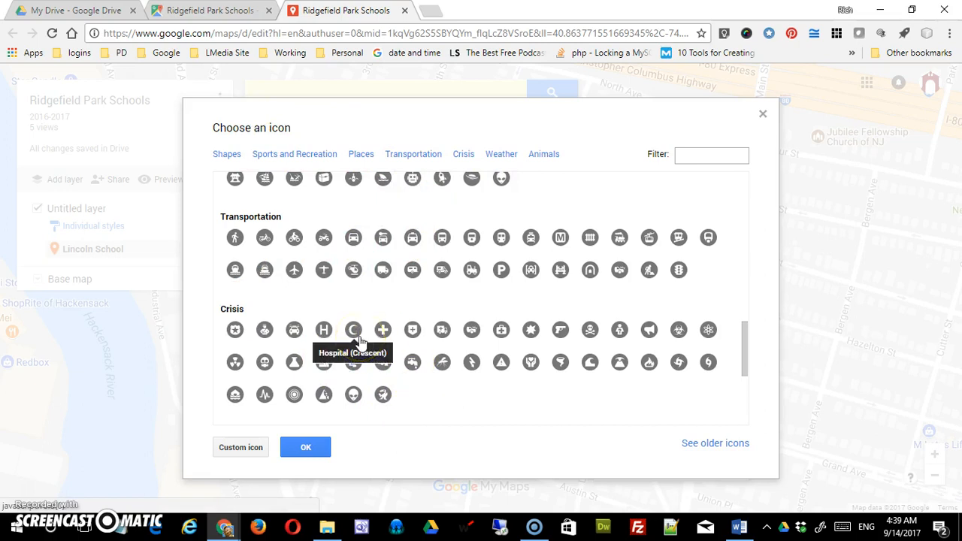
- Try the computer-lab photo from the 2015-02-08 album as the marker's custom icon and switch back to the standard pin
left_click(238, 449)
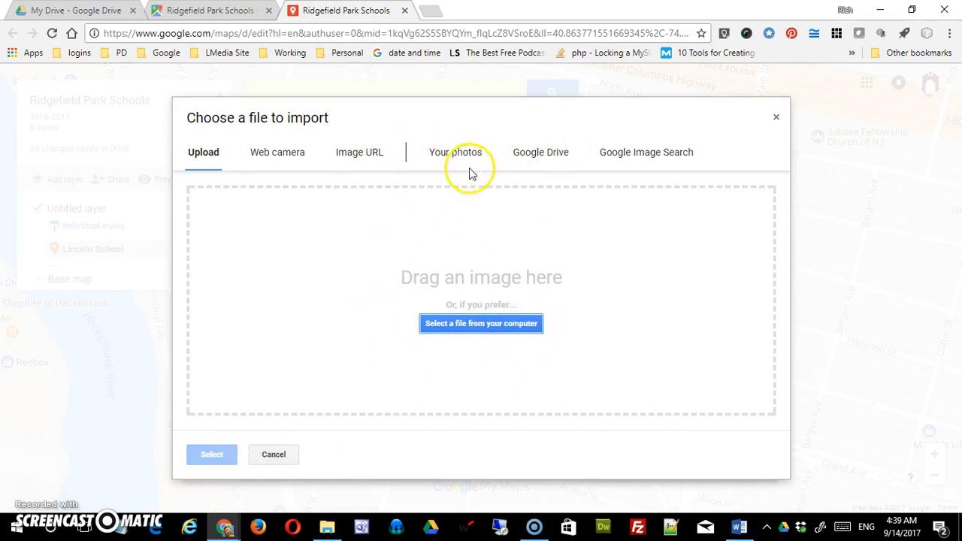
left_click(454, 153)
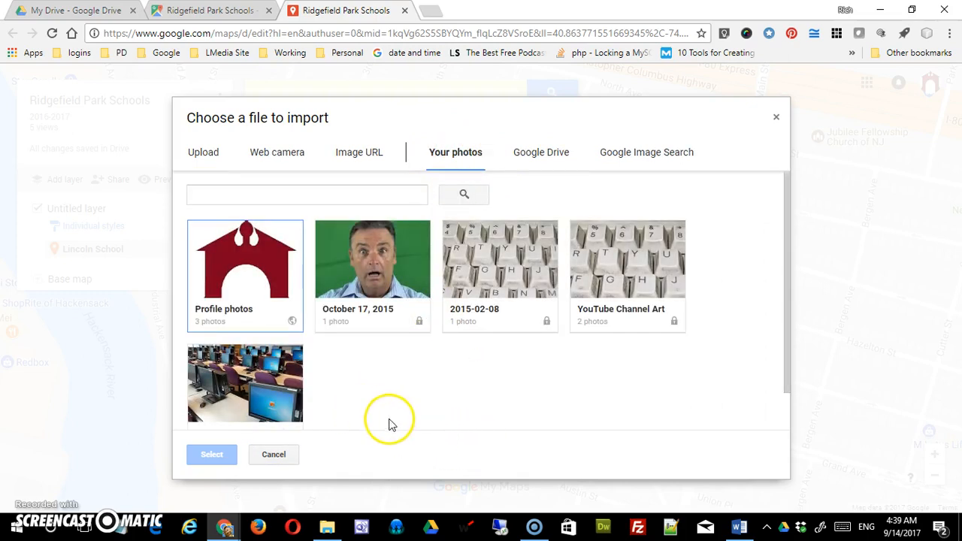
left_click(254, 389)
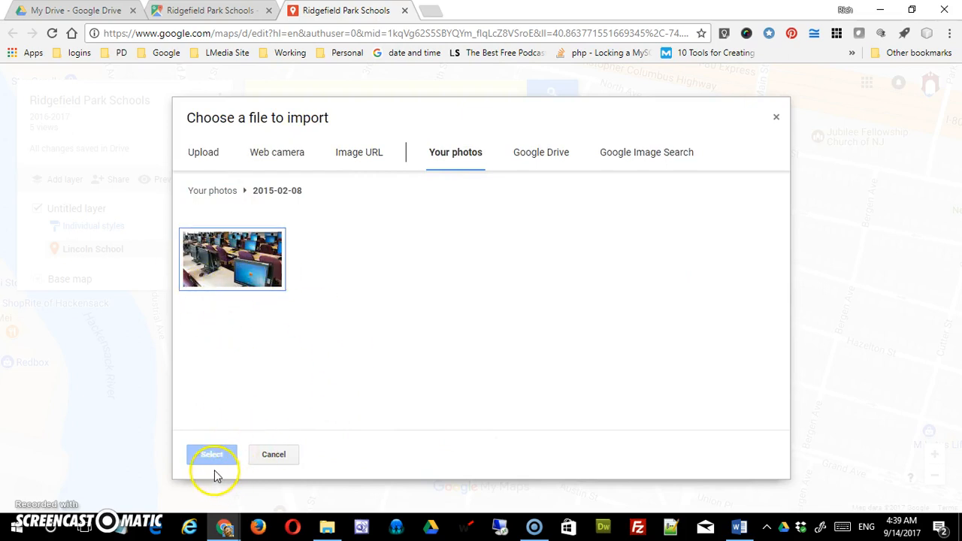
left_click(236, 278)
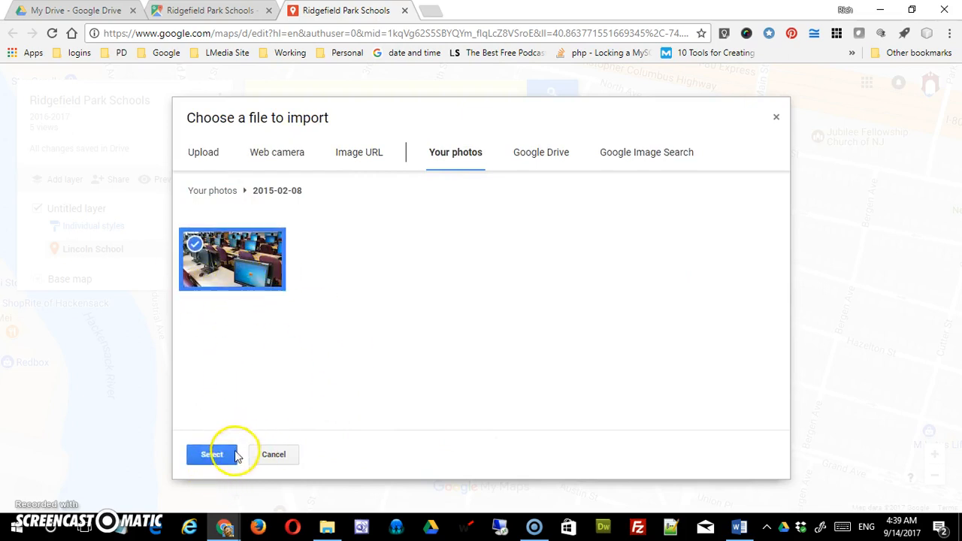
left_click(213, 455)
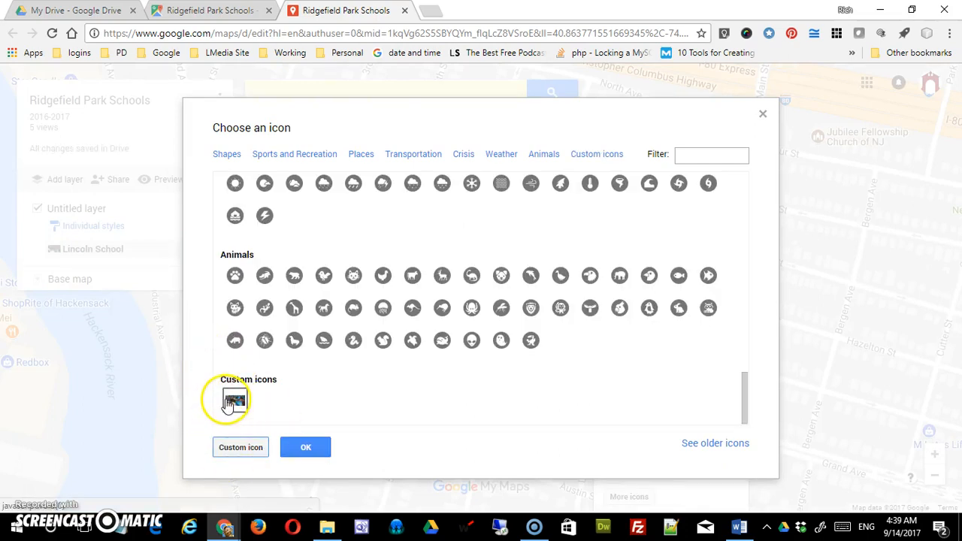
left_click(307, 447)
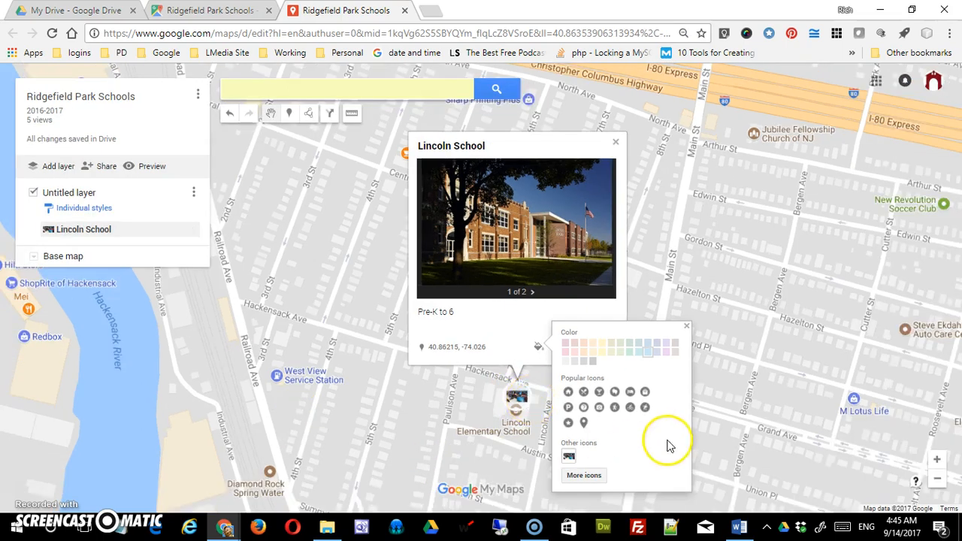
left_click(583, 422)
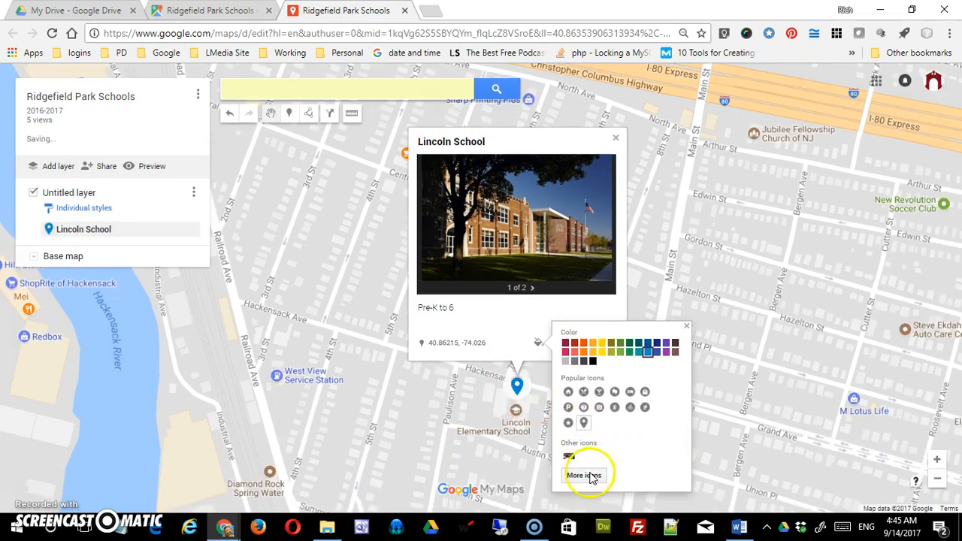
left_click(686, 326)
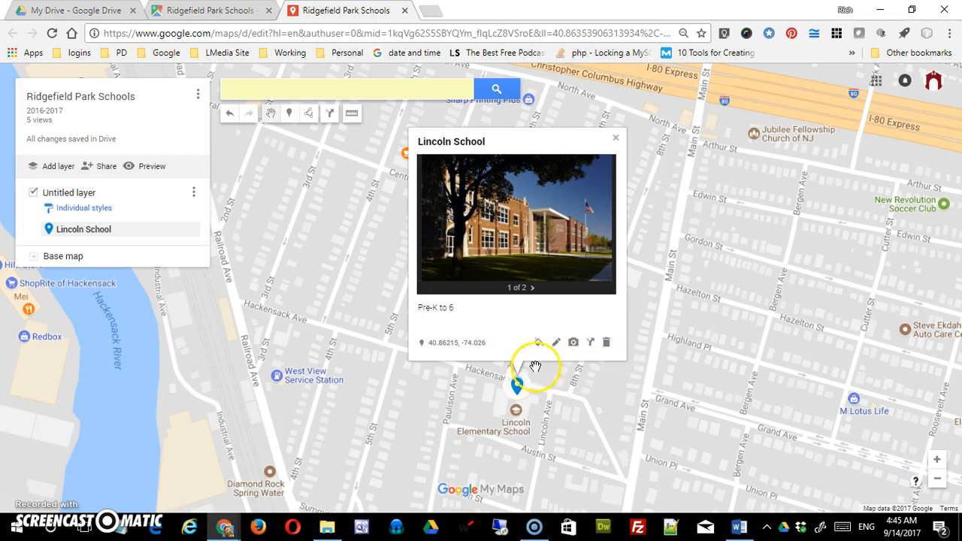
- Create driving directions to Lincoln School starting from Main Street, Ridgefield Park, NJ
left_click(590, 344)
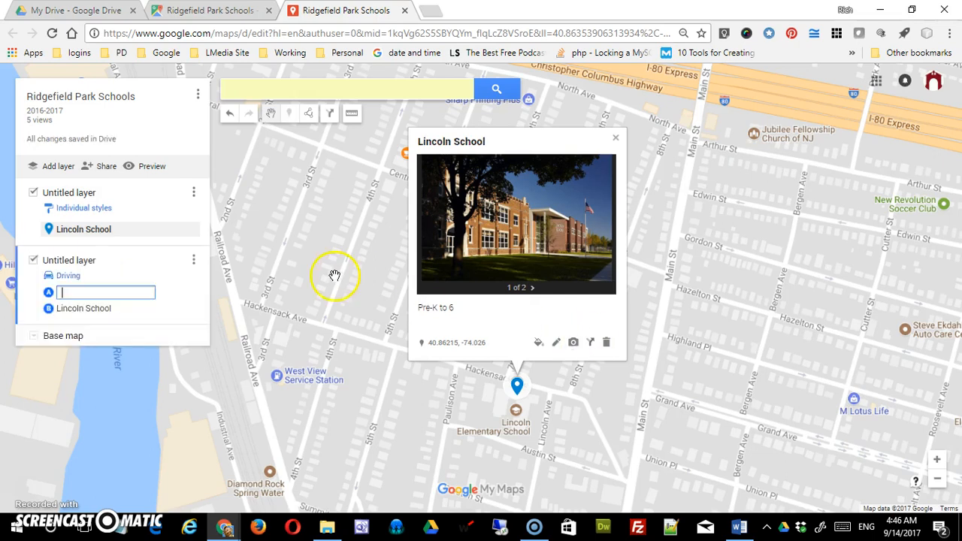
left_click(98, 293)
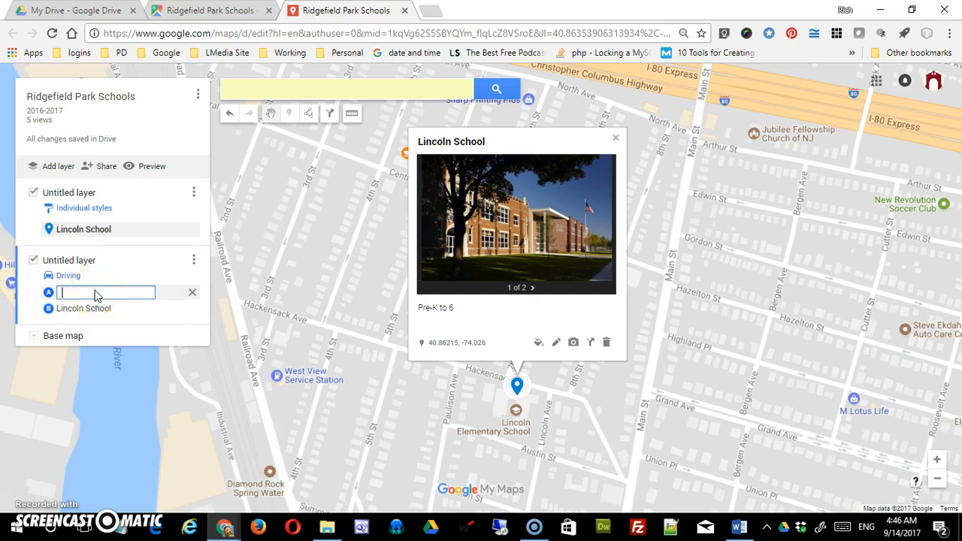
type("1main")
key("BackSpace")
key("BackSpace")
key("BackSpace")
key("BackSpace")
key("BackSpace")
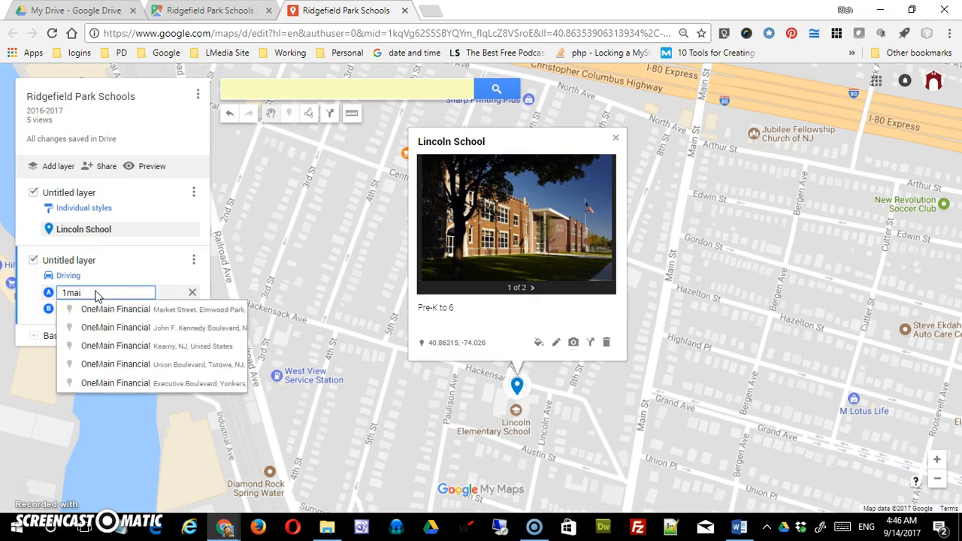
type("main")
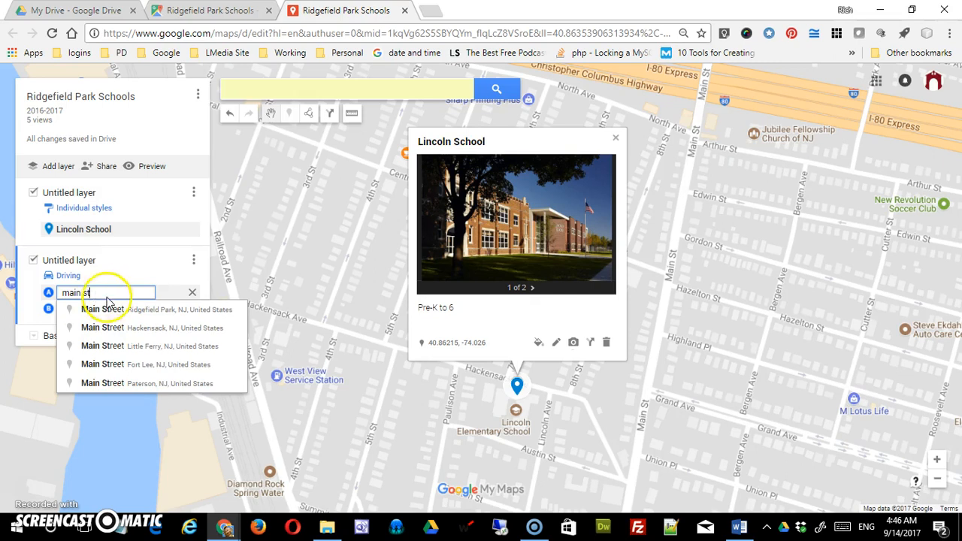
type(" st")
left_click(108, 308)
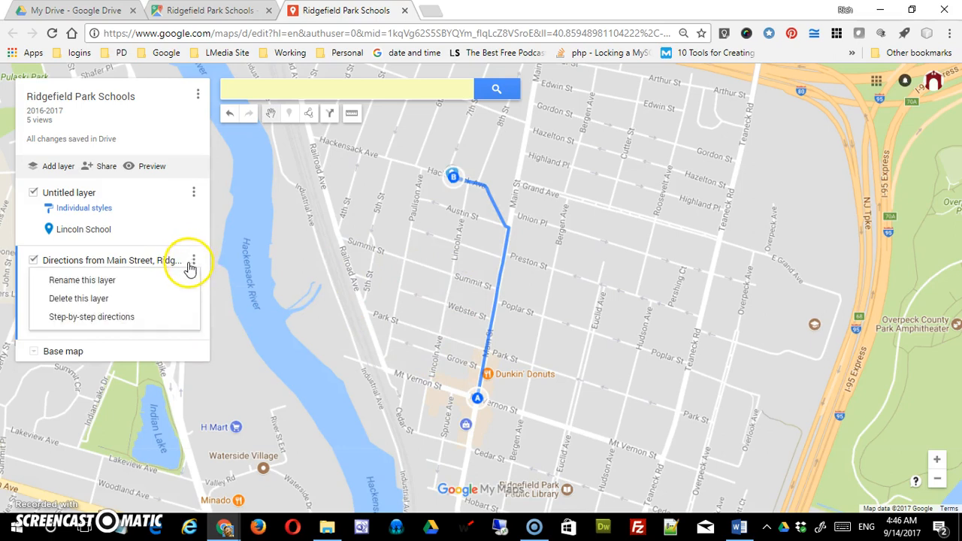
- Delete the driving directions layer from the map
left_click(116, 301)
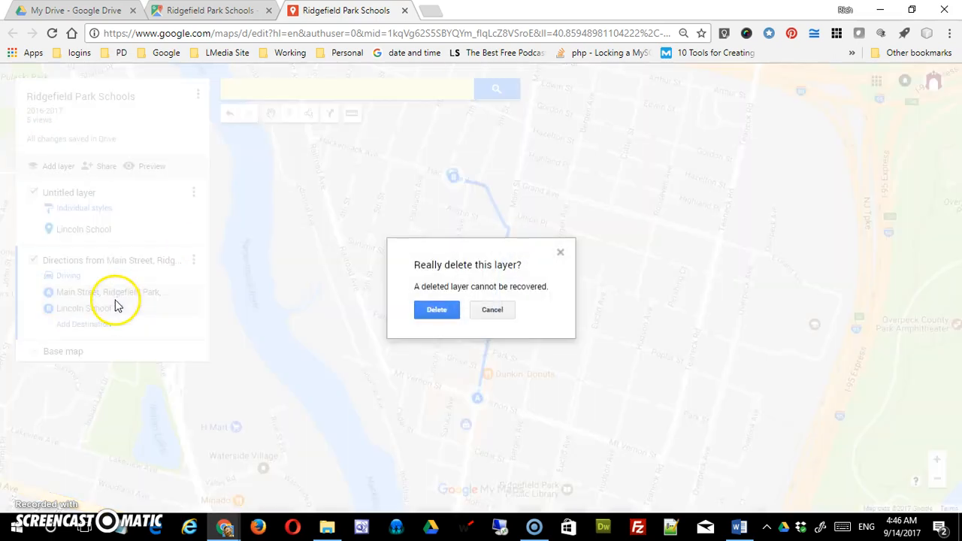
left_click(431, 309)
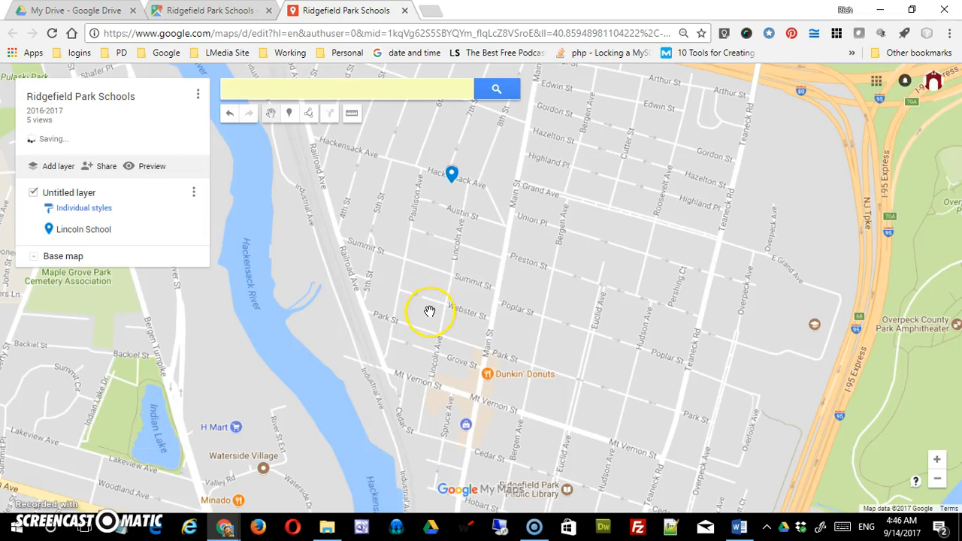
- Place a new marker on Roosevelt Elementary School, near Highland Pl and Teaneck Rd
scroll(429, 311, "down", 2)
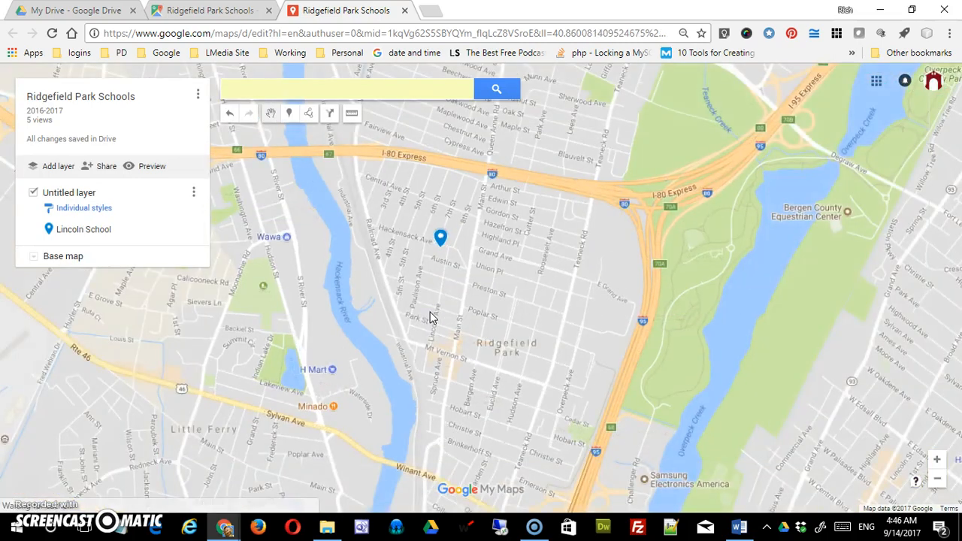
scroll(430, 314, "up", 2)
left_click_drag(430, 318, 501, 386)
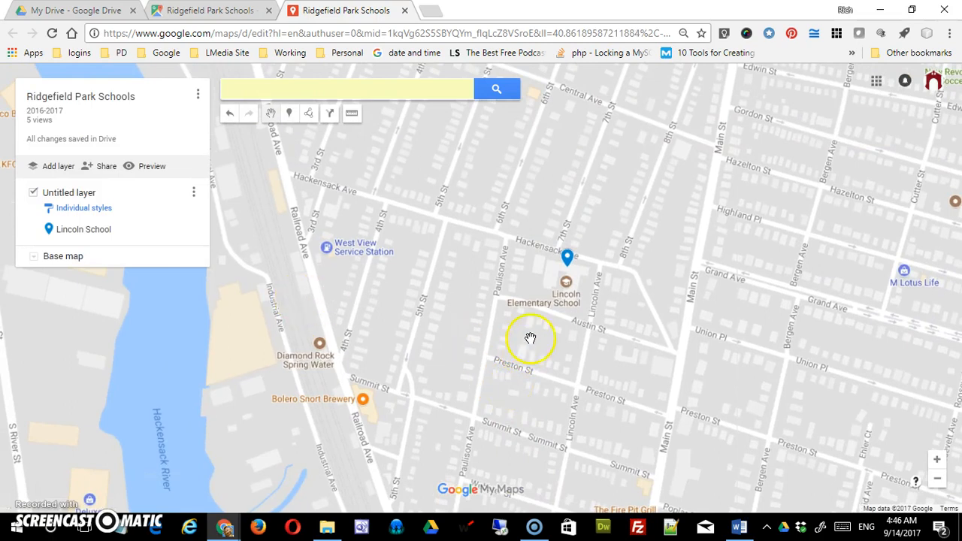
left_click_drag(545, 308, 445, 375)
left_click_drag(604, 328, 388, 337)
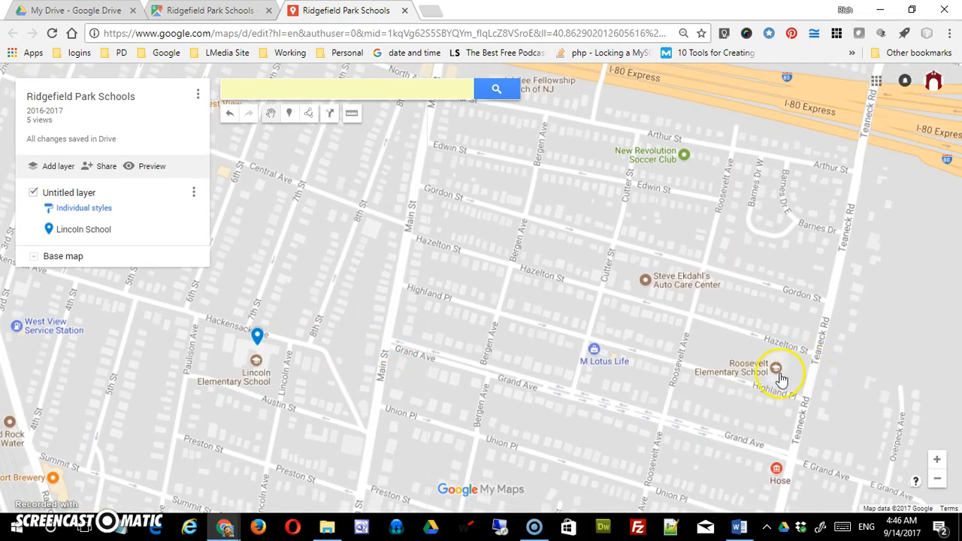
left_click(289, 114)
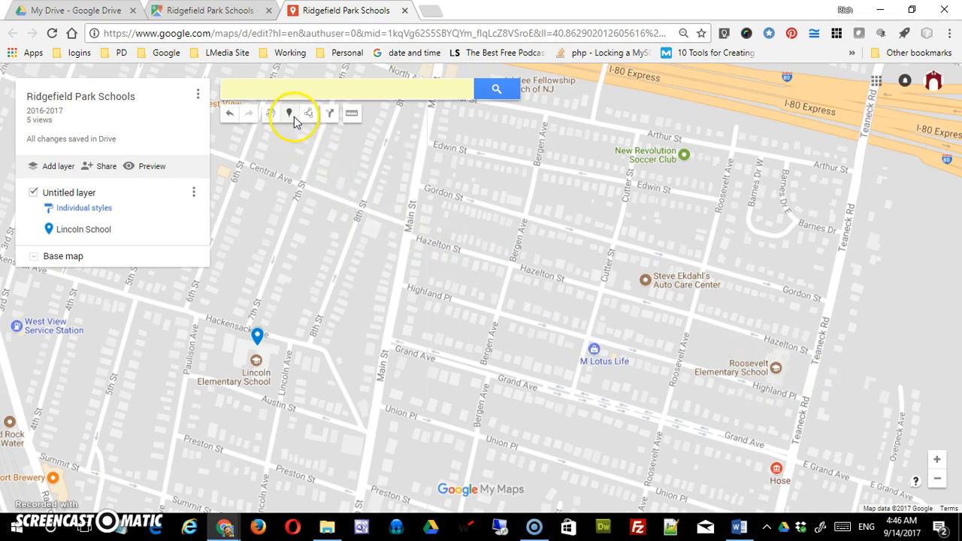
left_click(777, 365)
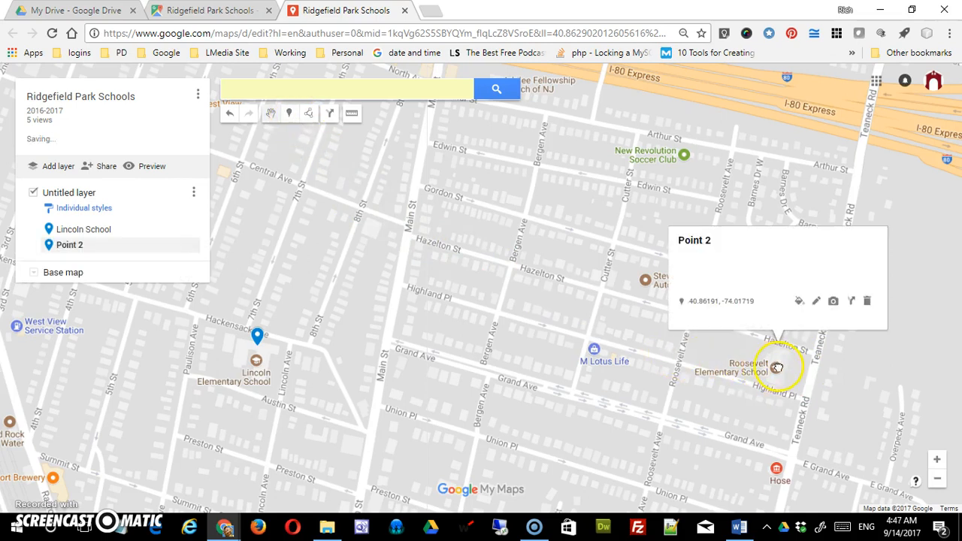
- Name the new marker Roosevelt School, give it the description K-6, and save it
type("Roosevelt School")
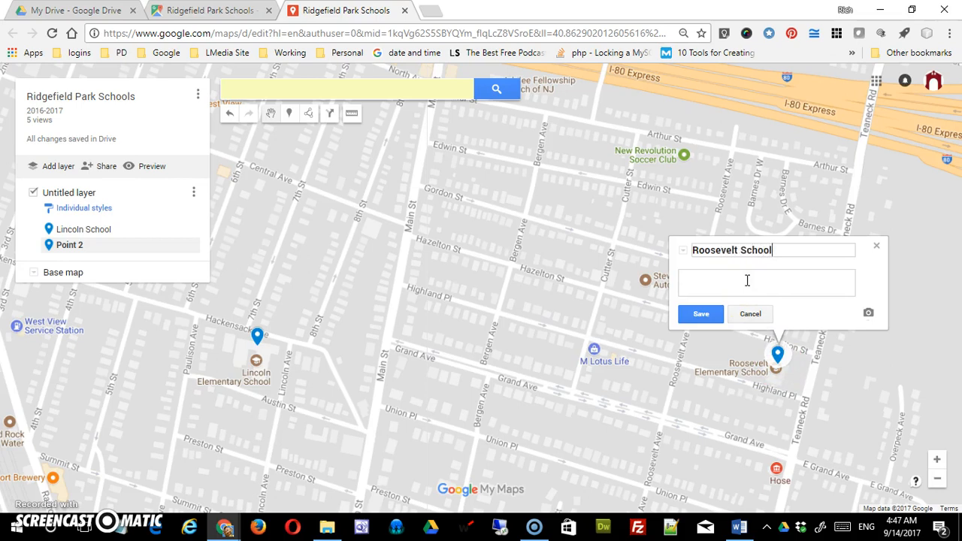
left_click(747, 281)
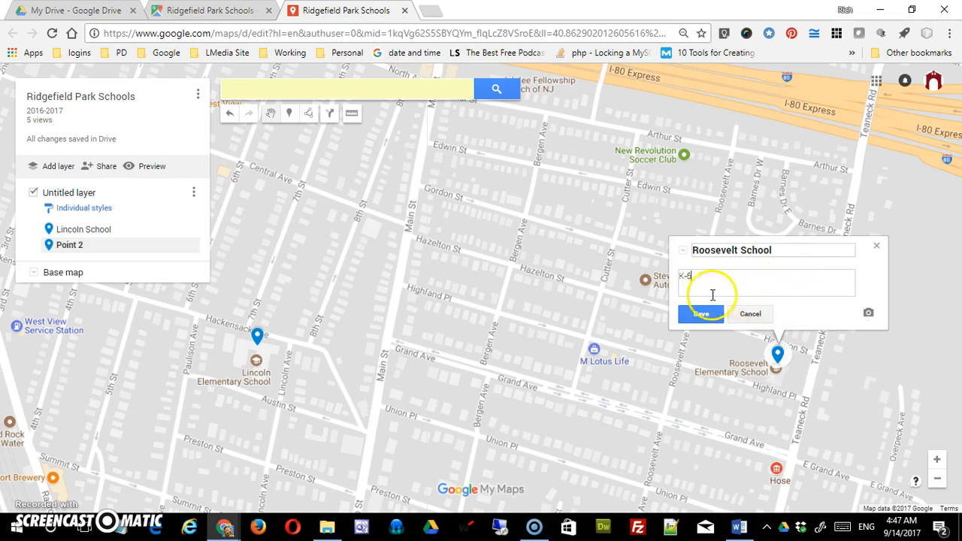
left_click(701, 314)
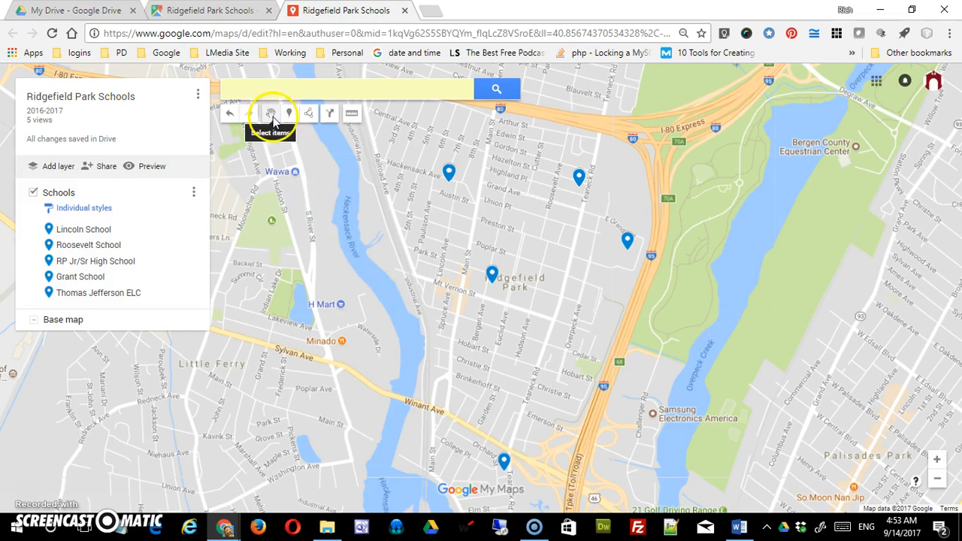
- Draw a line from the Lincoln School marker through the central, southernmost and easternmost school markers, ending at Roosevelt School
mouse_move(567, 288)
left_mouse_down()
mouse_move(438, 294)
mouse_move(586, 288)
mouse_move(559, 278)
left_mouse_up()
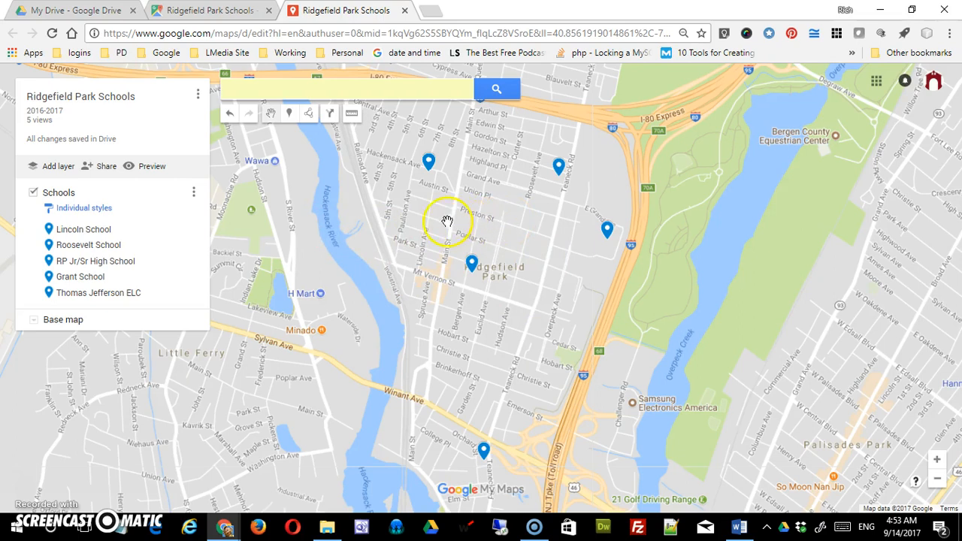
left_click(310, 115)
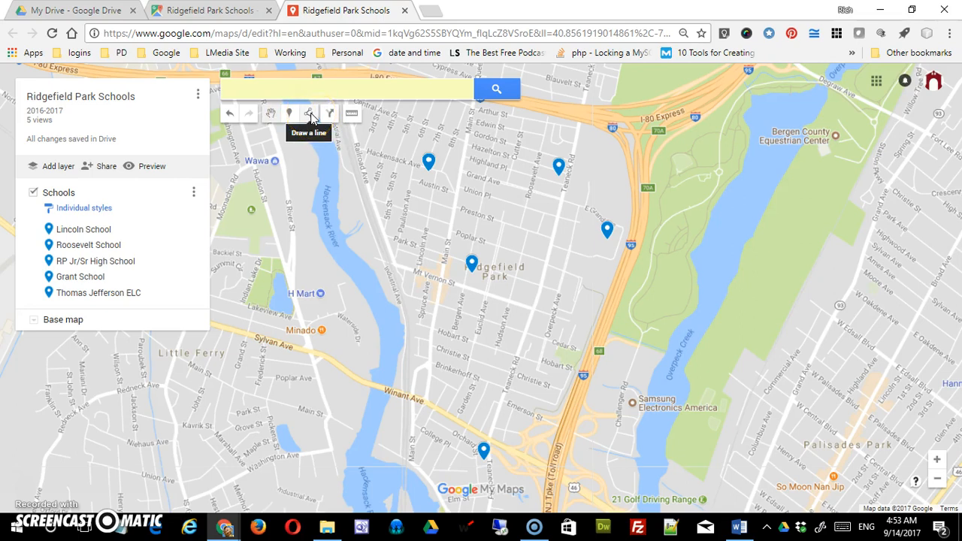
left_click(309, 115)
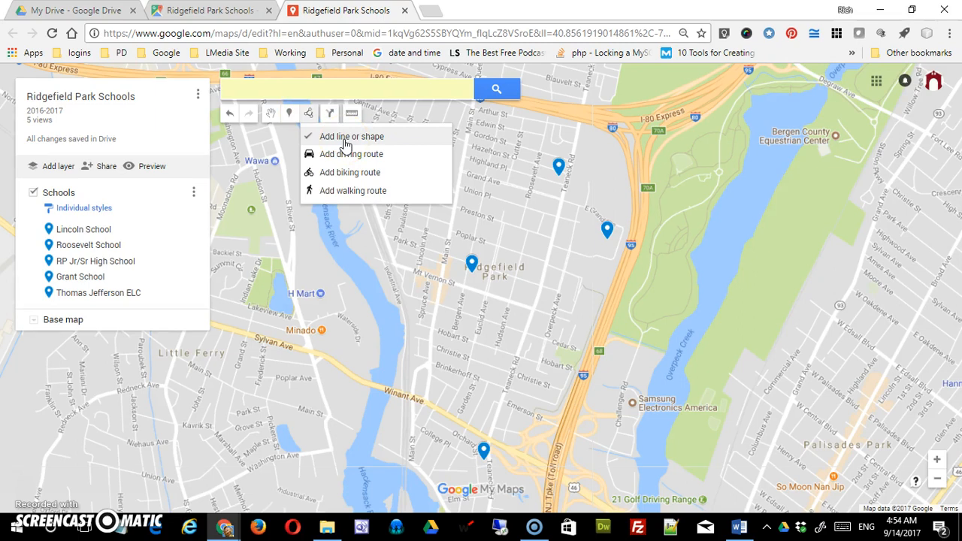
left_click(380, 159)
left_click(380, 172)
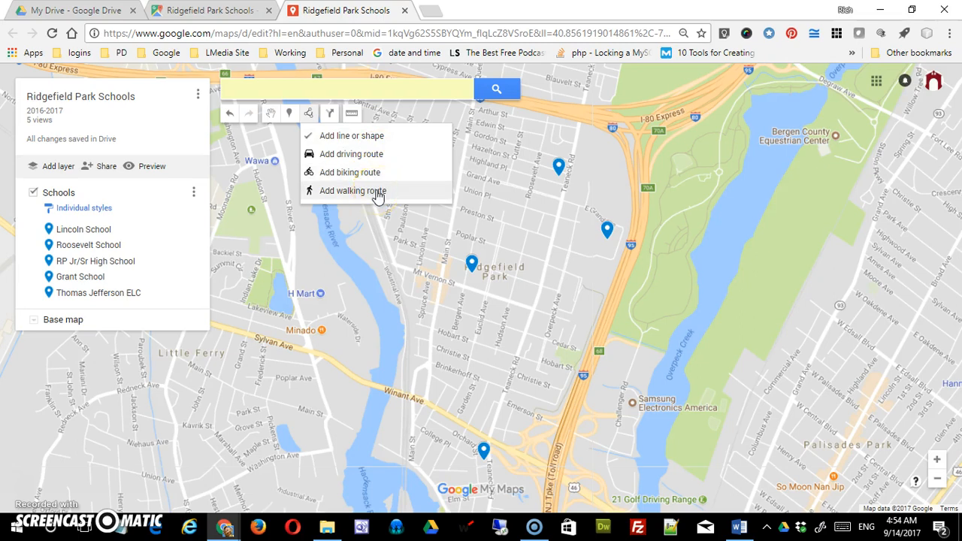
left_click(368, 145)
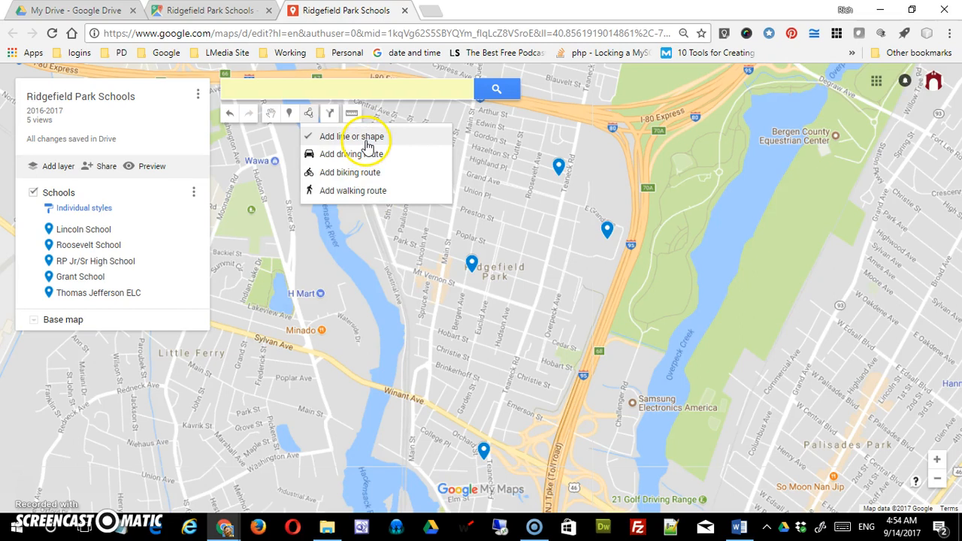
left_click(368, 145)
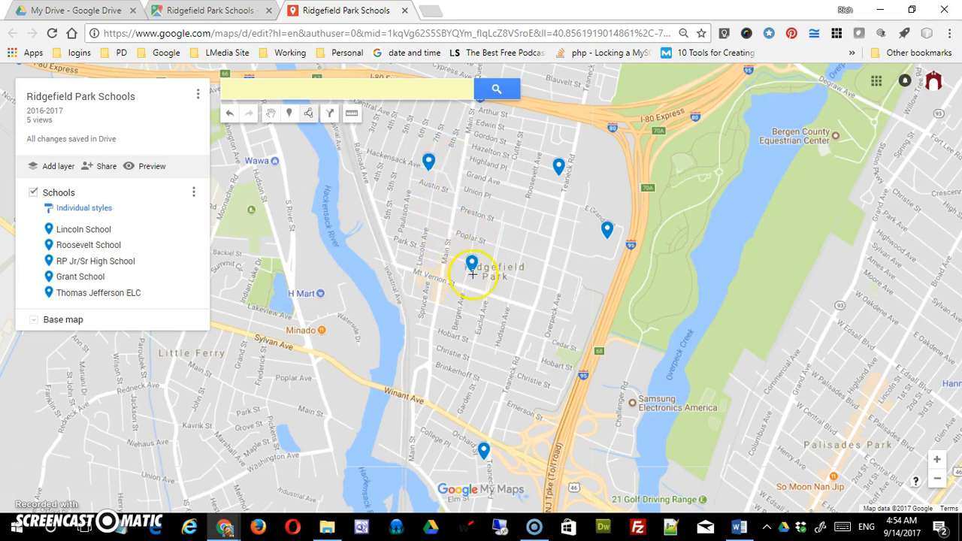
left_click(428, 168)
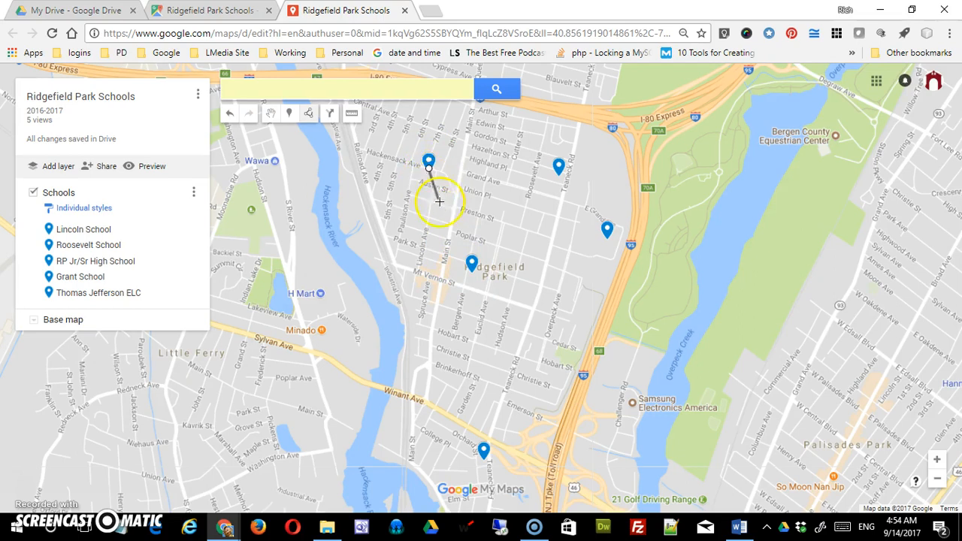
left_click(471, 273)
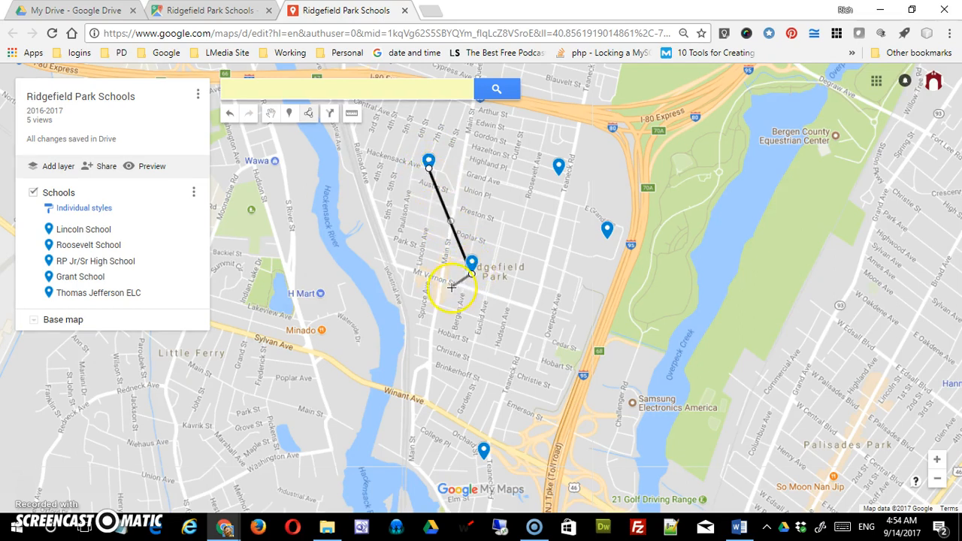
left_click(484, 449)
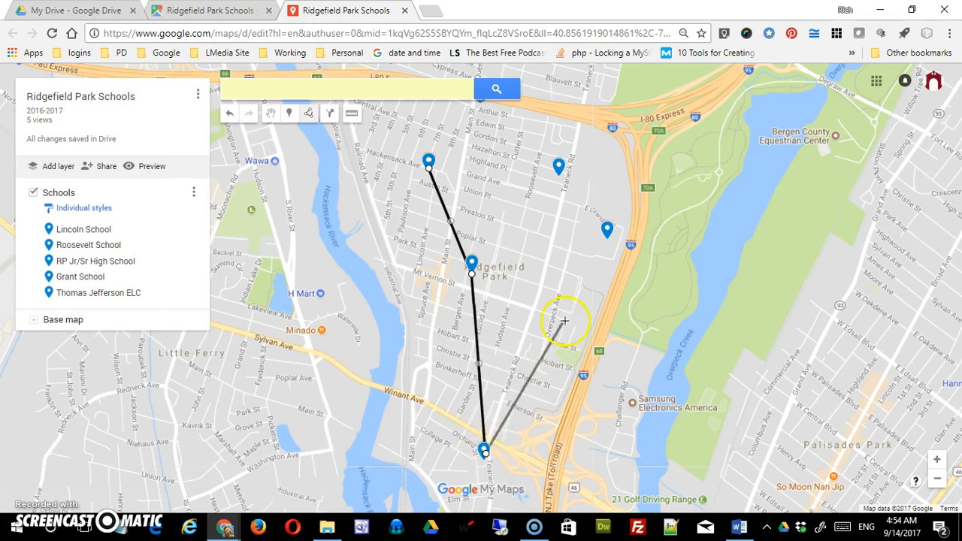
left_click(607, 230)
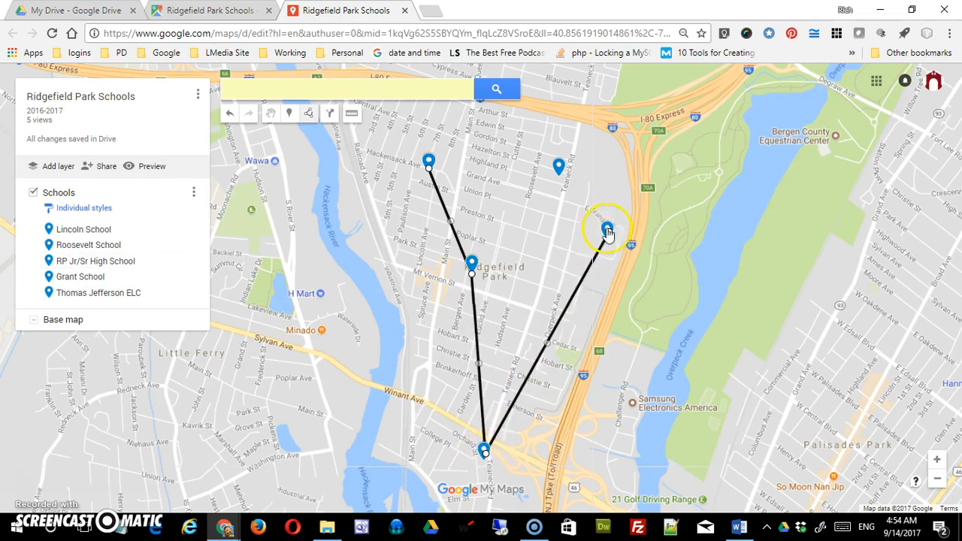
double_click(558, 169)
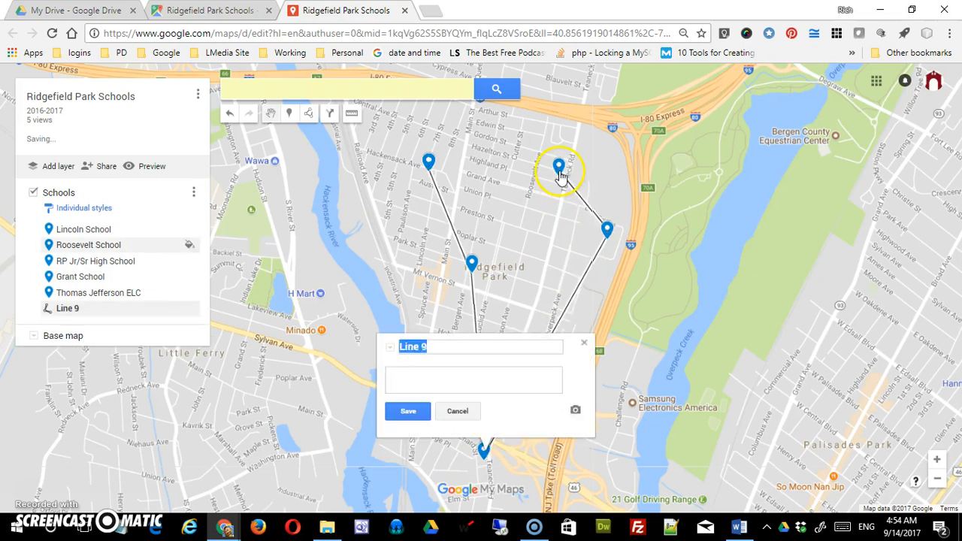
- Name the line connecting the schools Between Schools, save it and close its details
left_click(511, 433)
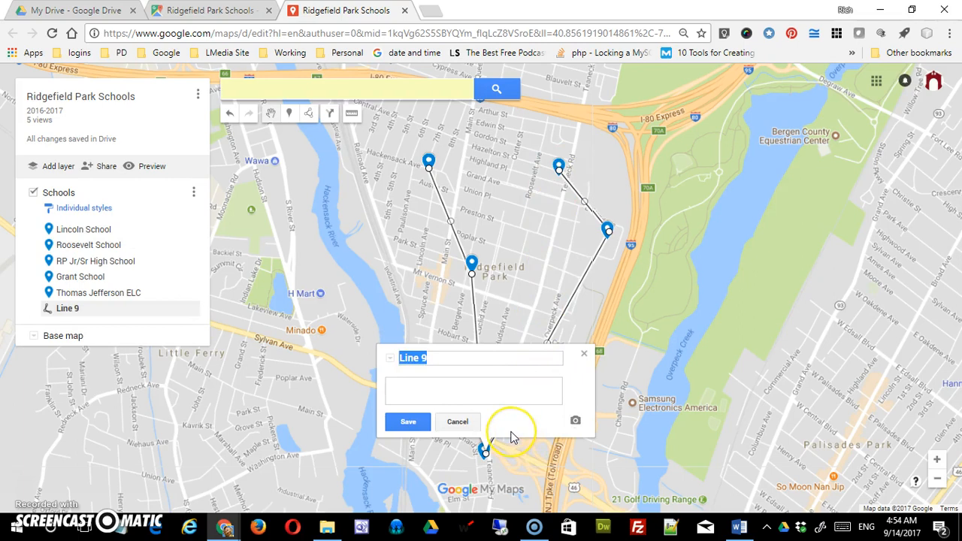
type("Between Schools")
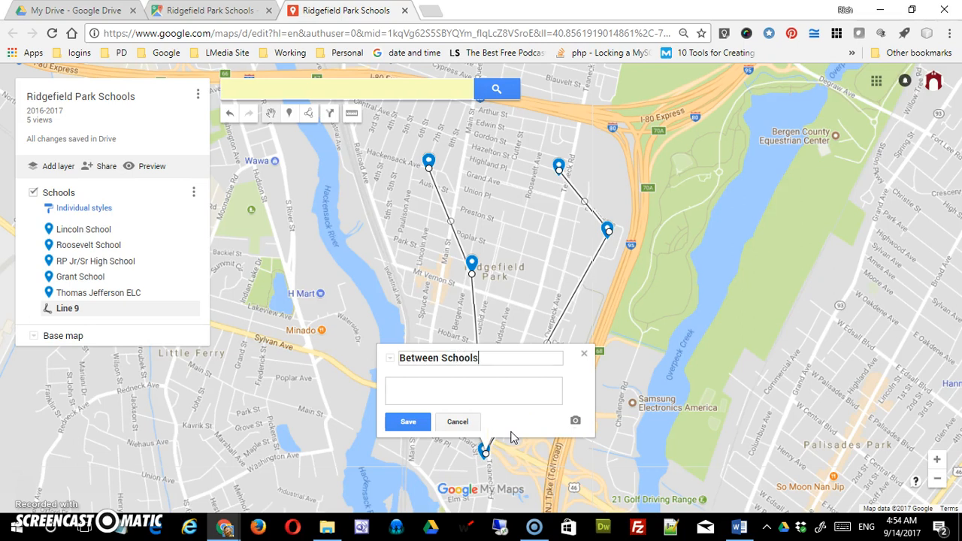
left_click(409, 423)
left_click(402, 470)
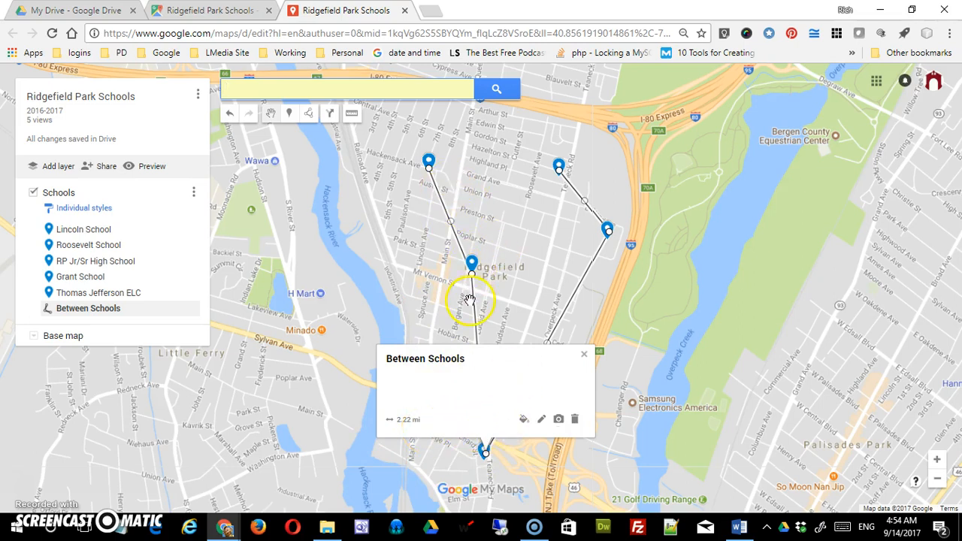
left_click(586, 356)
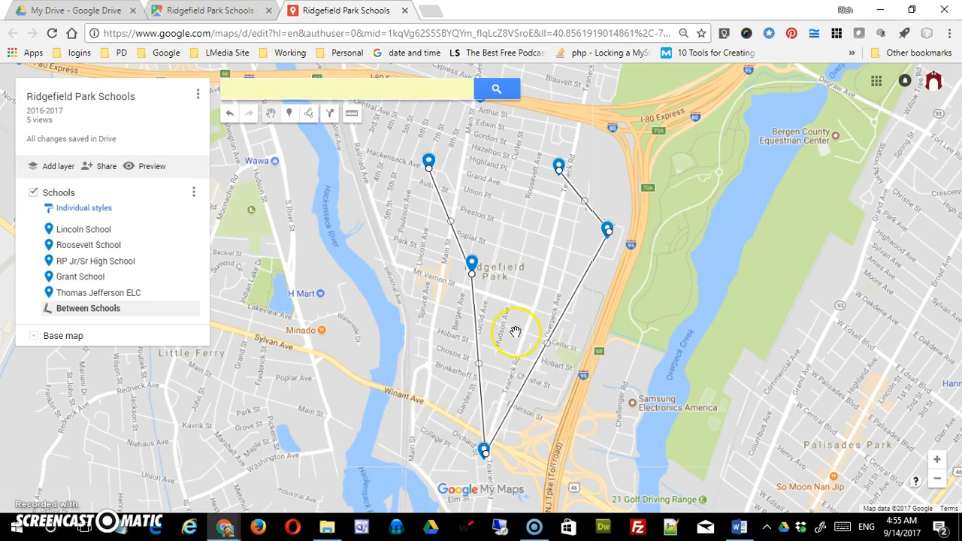
- Draw a straight line about 1,200 ft long from 4th St to 8th St, north of Lincoln School, and save it as 4-8
left_click(309, 115)
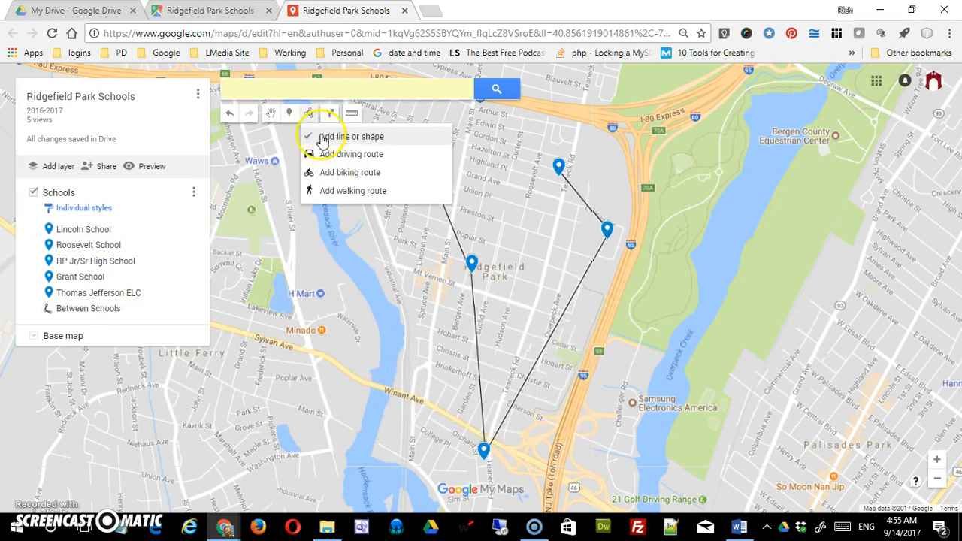
left_click(323, 138)
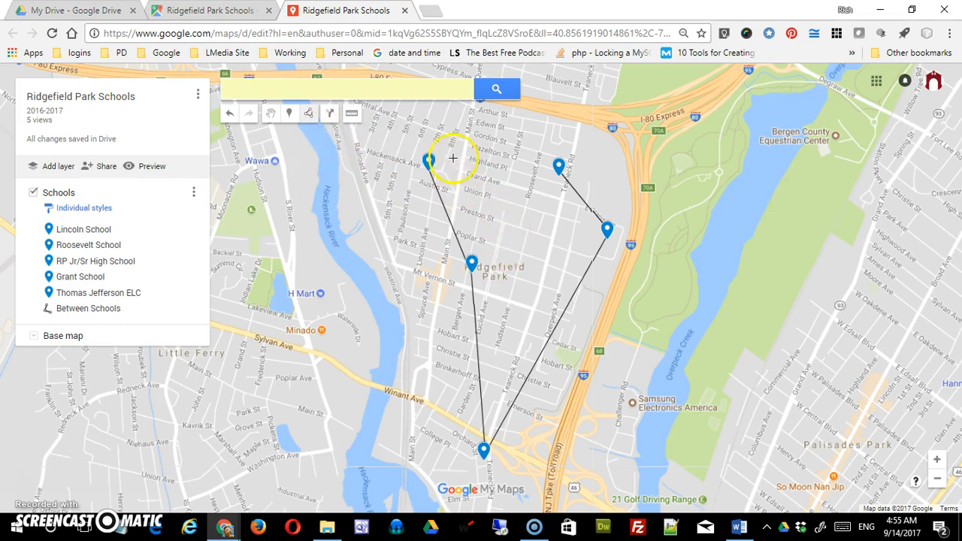
left_click(394, 115)
double_click(456, 136)
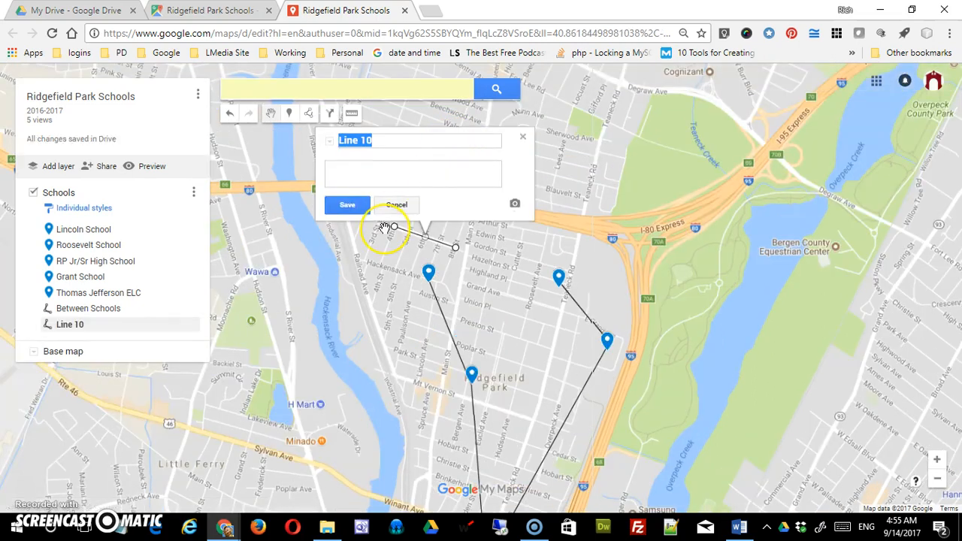
type("4-8")
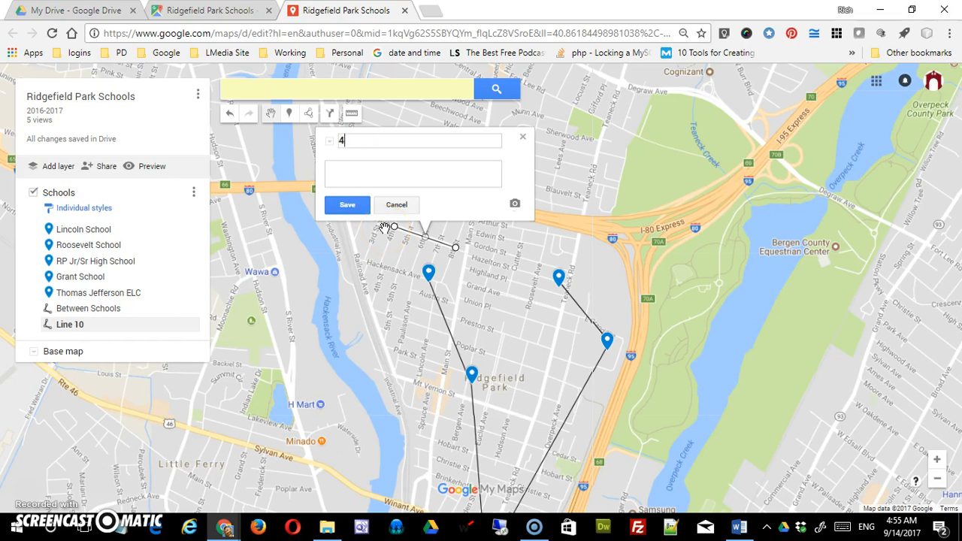
left_click(348, 205)
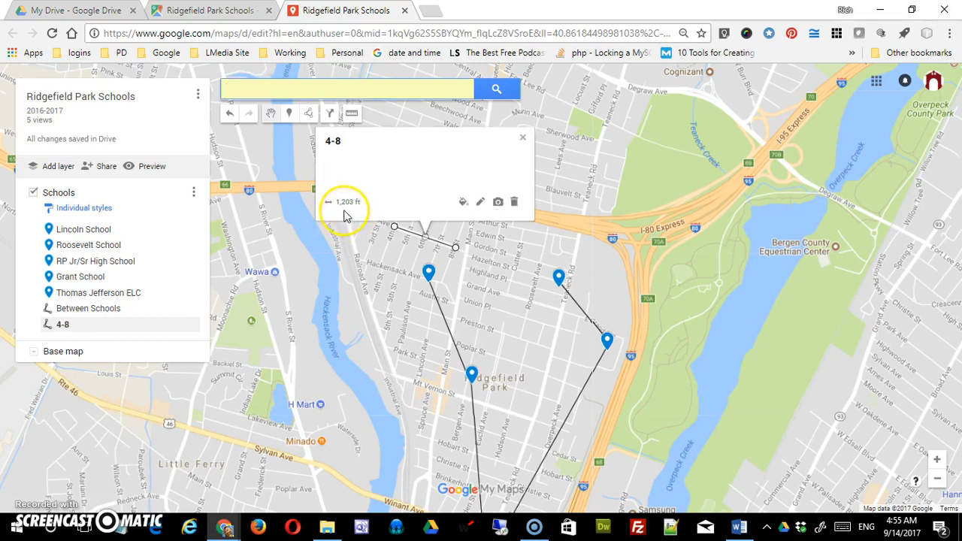
- Delete the 4-8 line and the Between Schools line from the Schools layer
left_click(524, 140)
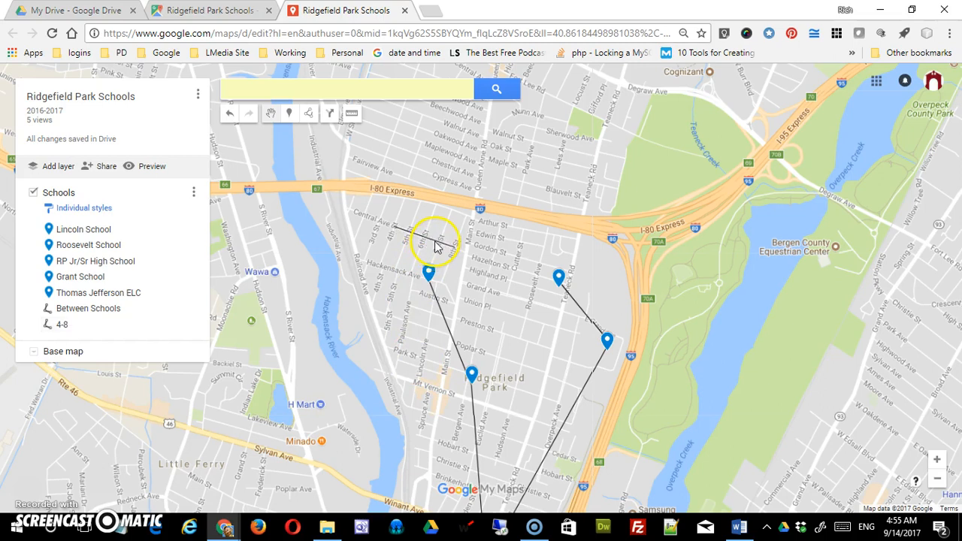
left_click(435, 243)
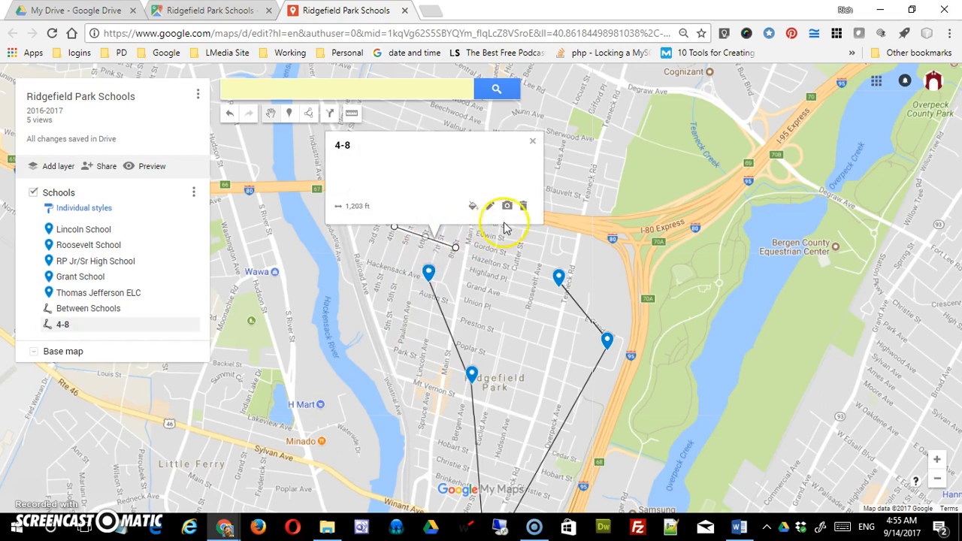
left_click(523, 205)
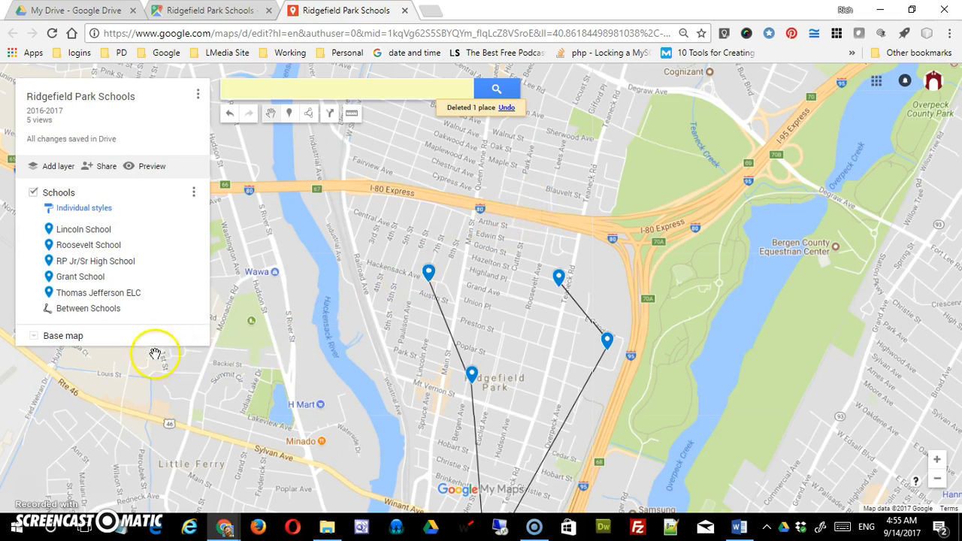
left_click(98, 309)
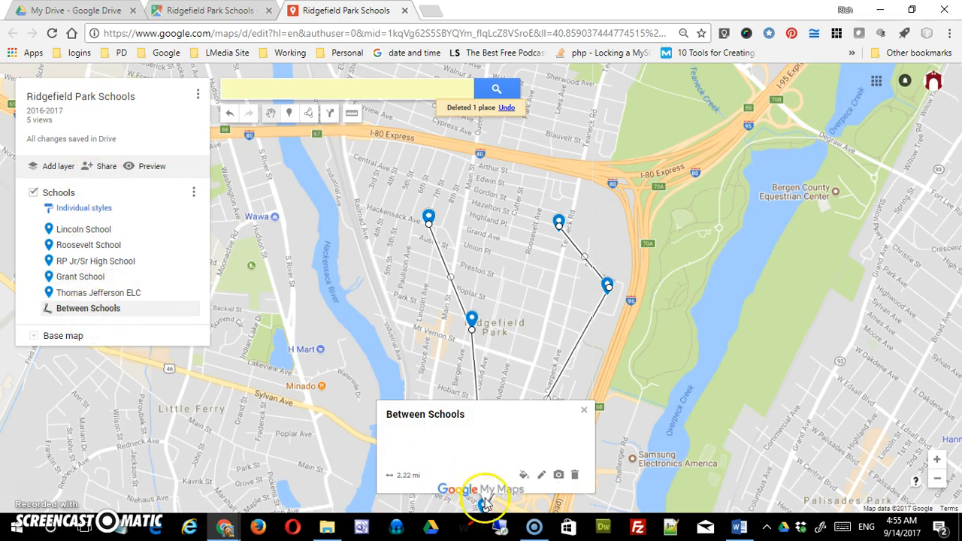
left_click(575, 475)
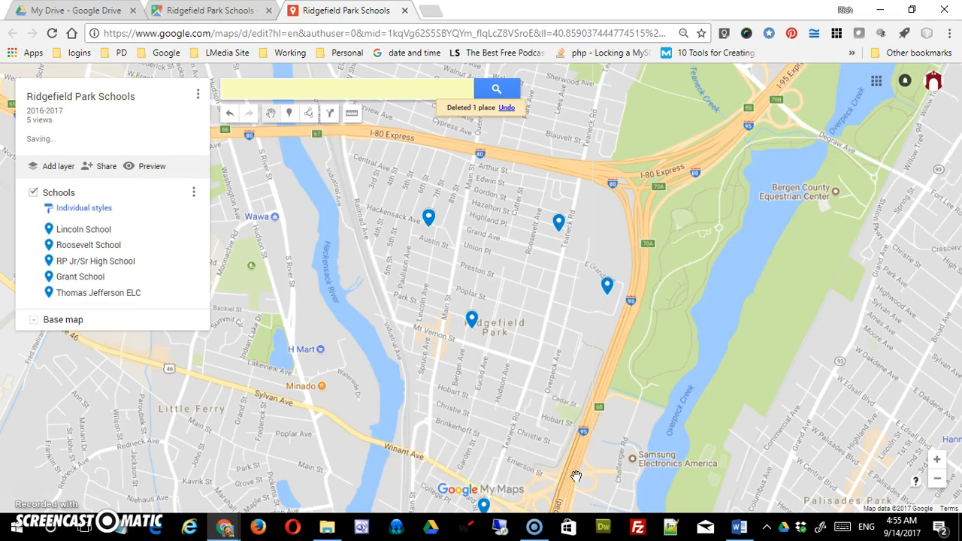
- Draw a closed polygon of about 0.65 acres at the southwest corner of Chestnut St and Teaneck Rd, south of Grant School
left_click(567, 374)
left_click_drag(530, 406, 537, 300)
scroll(546, 353, "down", 1)
scroll(547, 357, "up", 1)
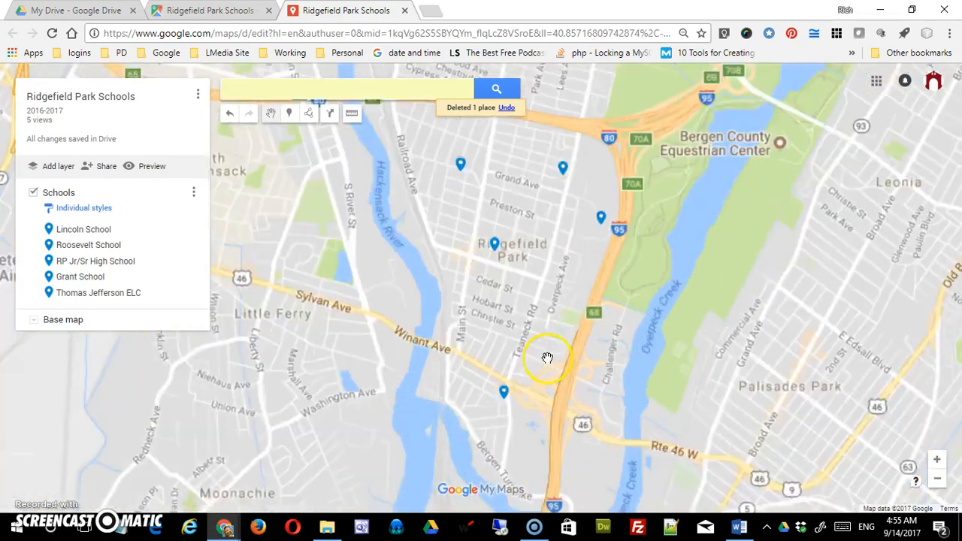
scroll(548, 357, "up", 2)
left_click_drag(511, 403, 521, 255)
left_click_drag(464, 498, 546, 343)
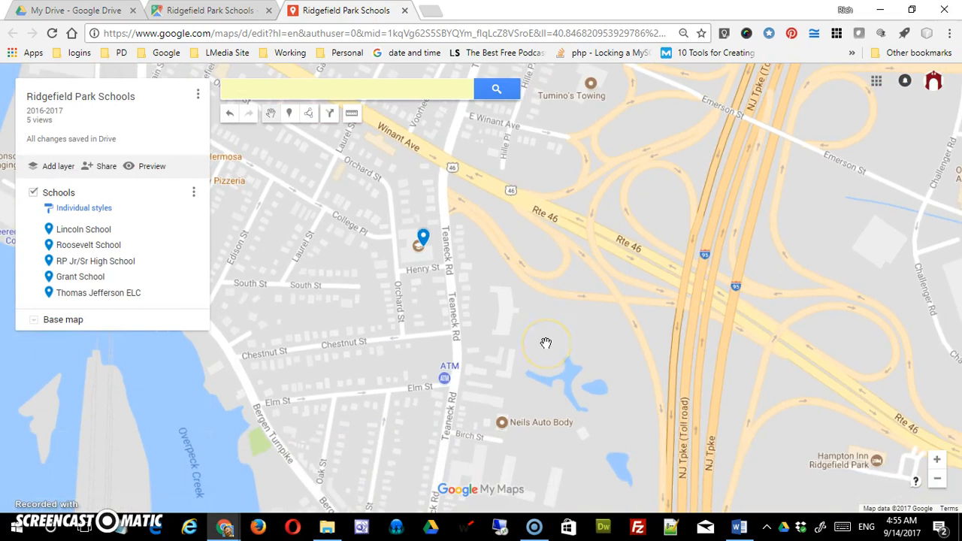
scroll(545, 343, "up", 1)
scroll(543, 343, "up", 1)
left_click_drag(543, 344, 593, 333)
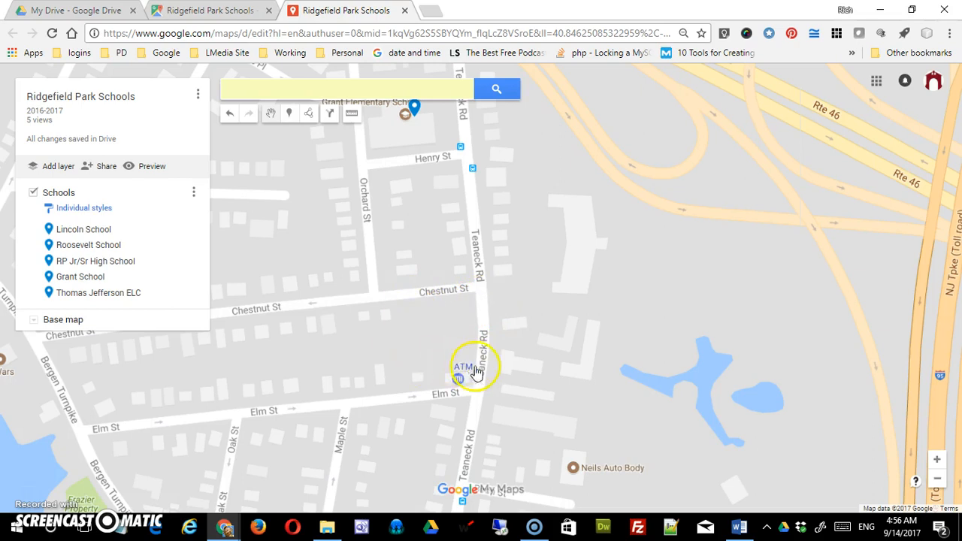
left_click(308, 115)
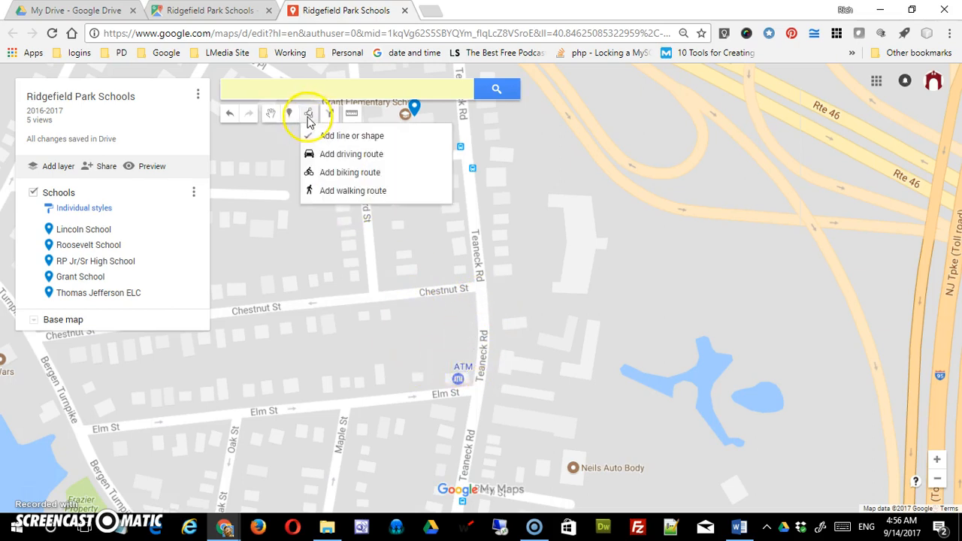
left_click(327, 136)
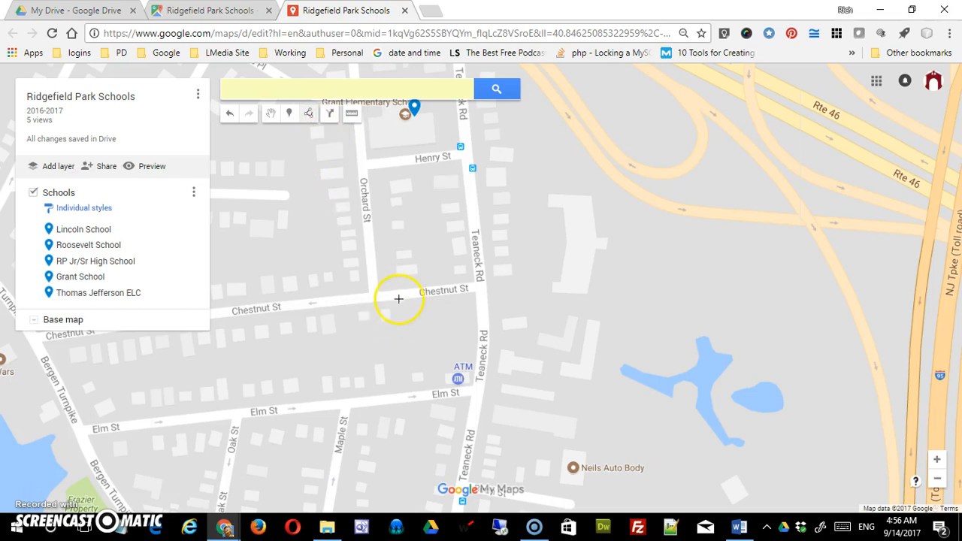
left_click(398, 300)
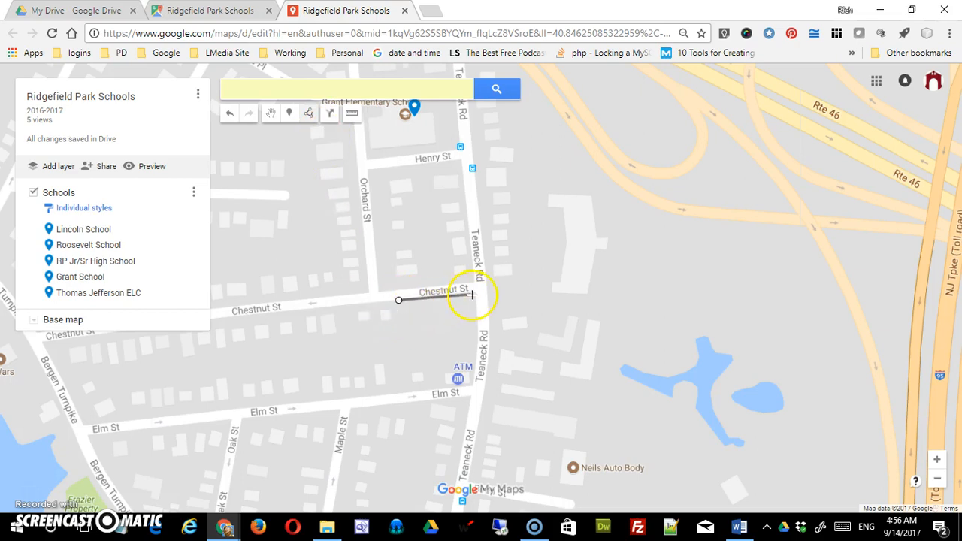
left_click(472, 295)
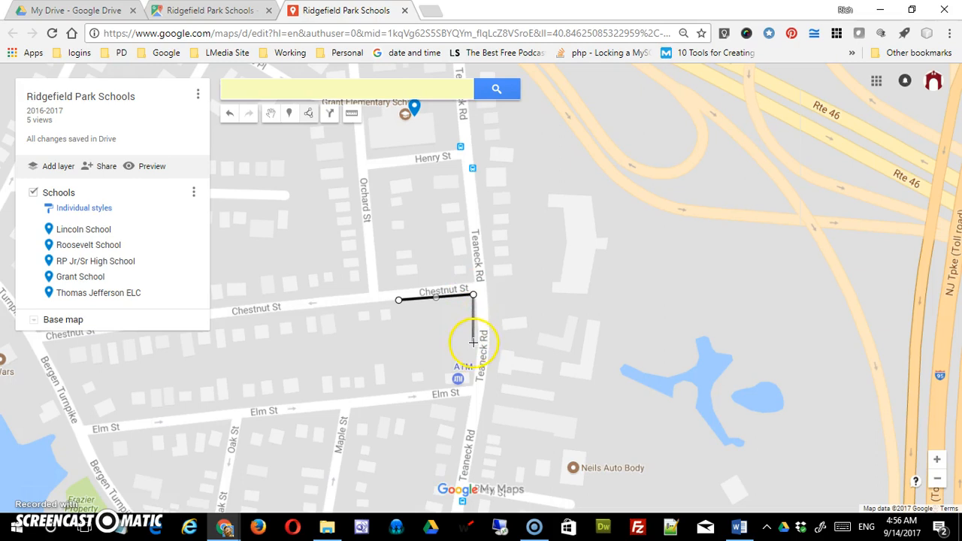
left_click(478, 342)
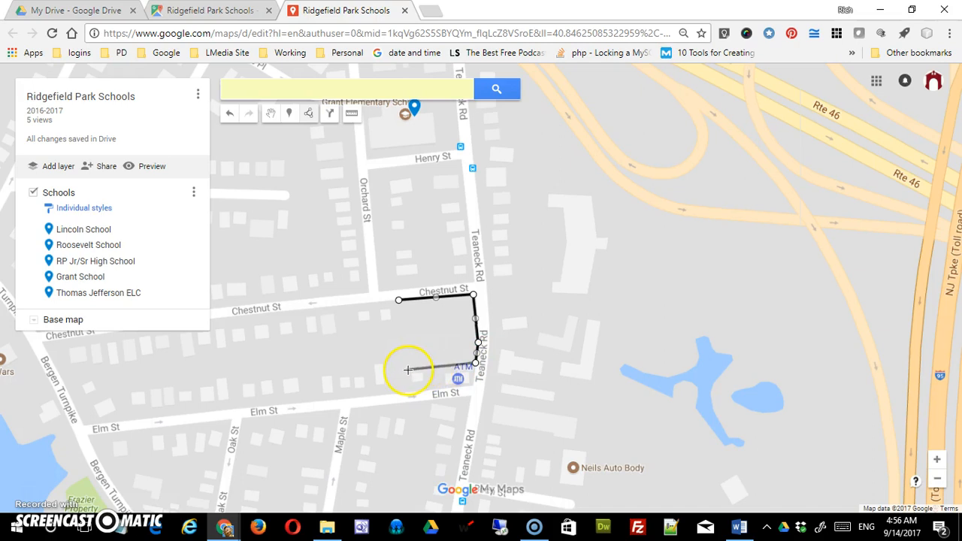
left_click(405, 370)
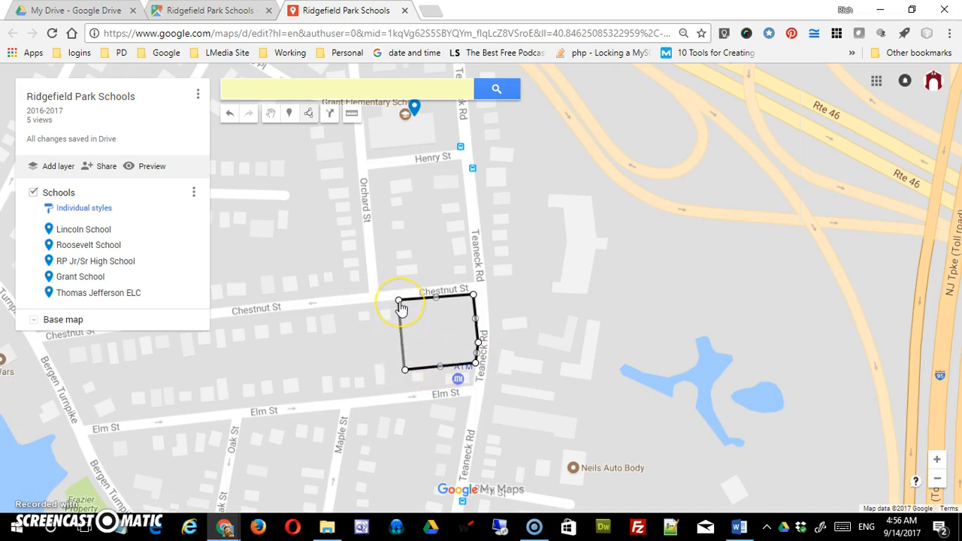
left_click(399, 301)
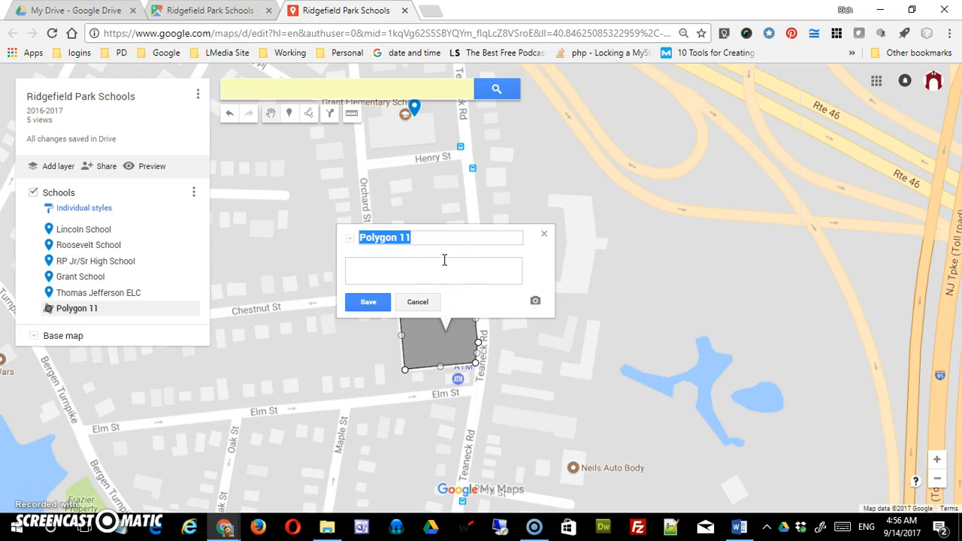
- Name the polygon Chestnut Park, give it the description Includes a baseball diamond, and save it
type("Chestnut Park")
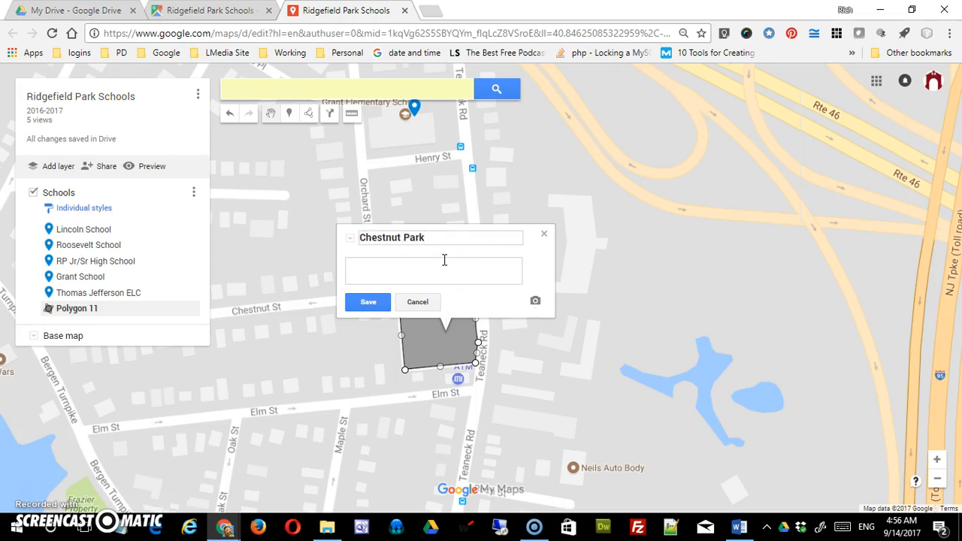
left_click(435, 267)
left_click(369, 301)
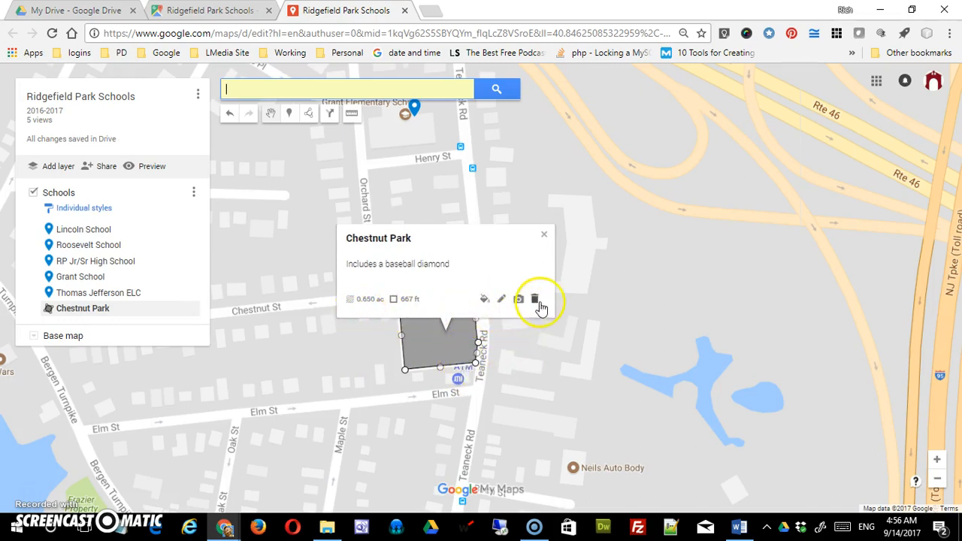
- Style the Chestnut Park polygon dark green with a fully opaque fill and a thicker border, and close its details
left_click(486, 300)
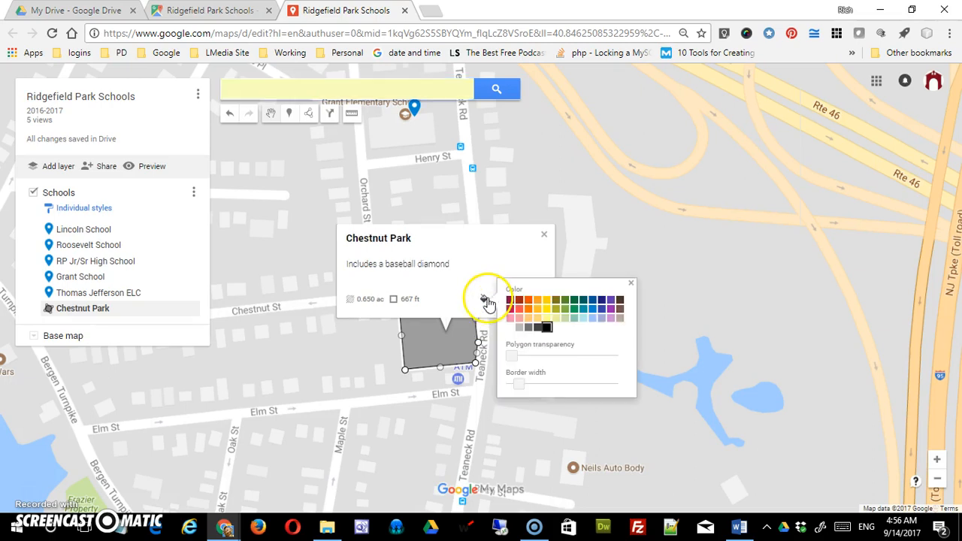
left_click(564, 308)
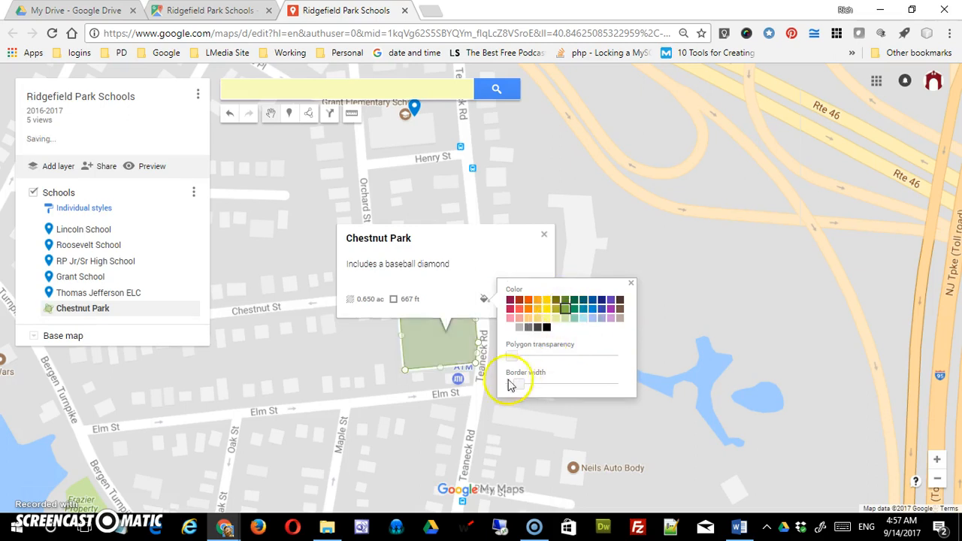
left_click(574, 300)
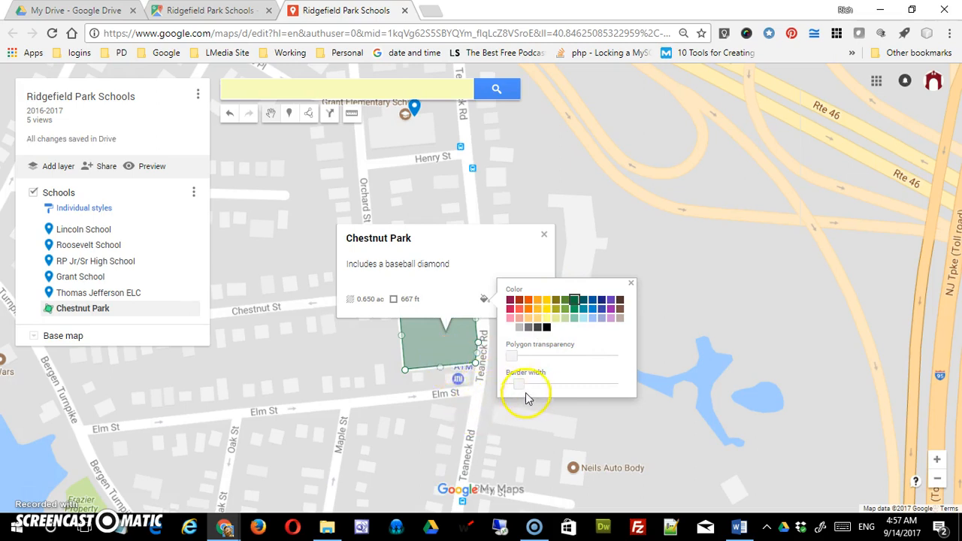
mouse_move(514, 358)
left_mouse_down()
mouse_move(579, 365)
mouse_move(507, 365)
mouse_move(489, 354)
mouse_move(537, 364)
mouse_move(512, 356)
left_mouse_up()
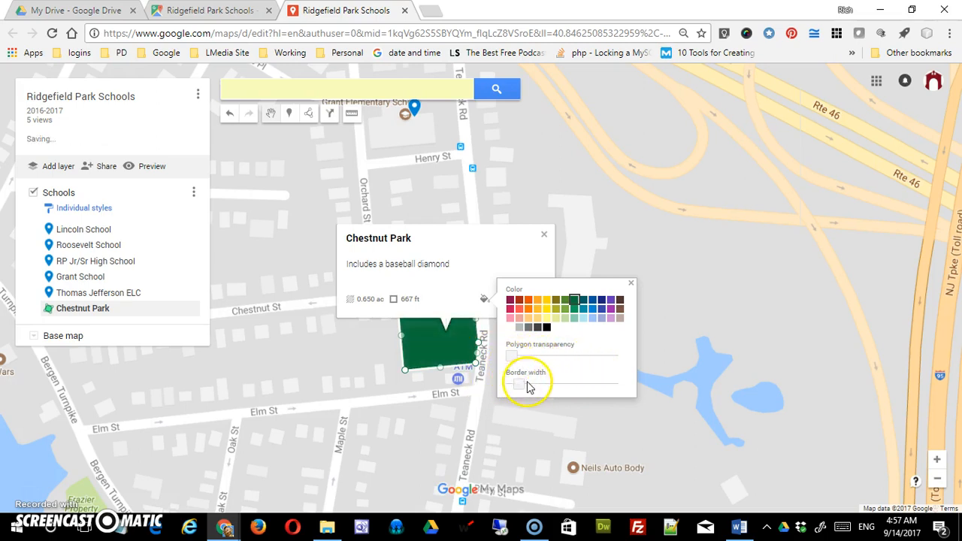
left_click_drag(526, 386, 548, 388)
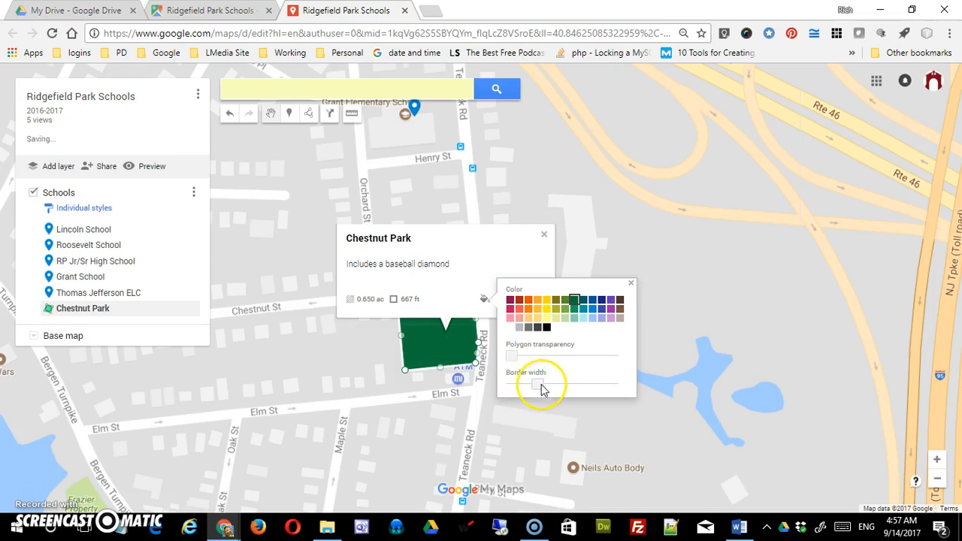
left_click(631, 282)
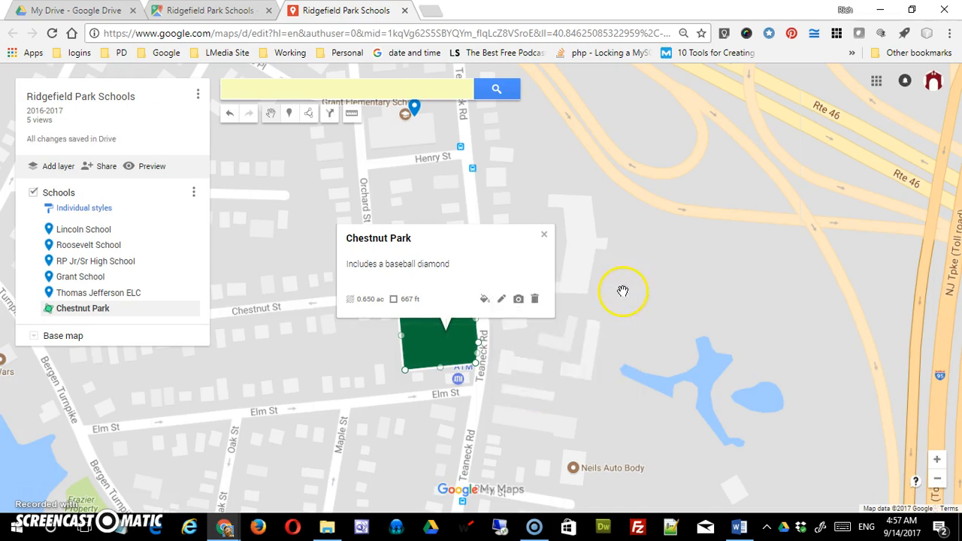
left_click(544, 236)
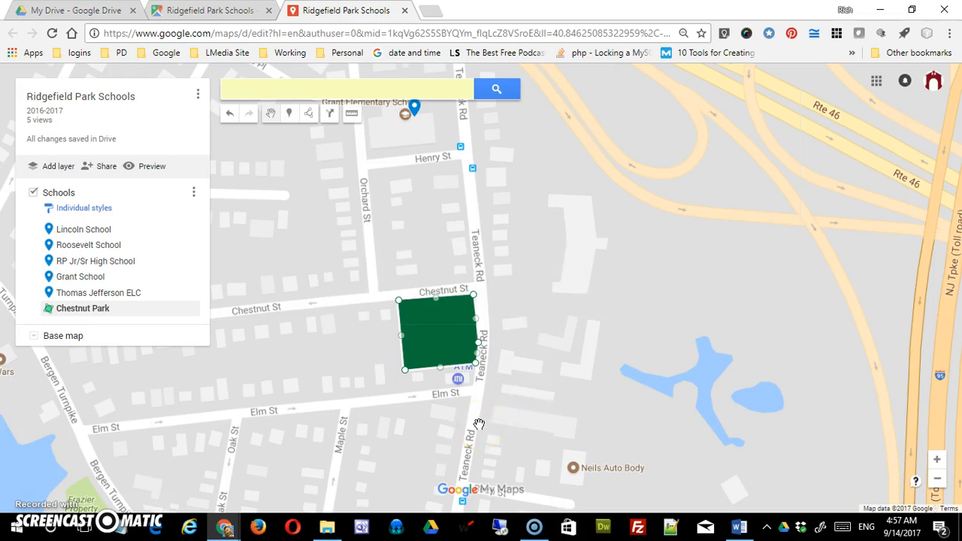
- Examine the Chestnut Park polygon up close and in relation to all the school markers, and deselect it
scroll(478, 424, "up", 1)
scroll(479, 424, "down", 3)
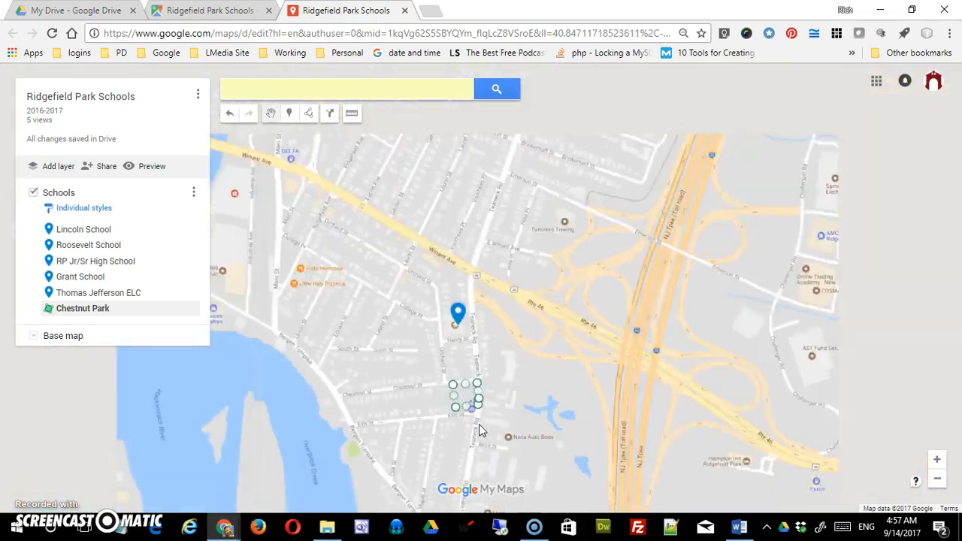
scroll(479, 424, "up", 1)
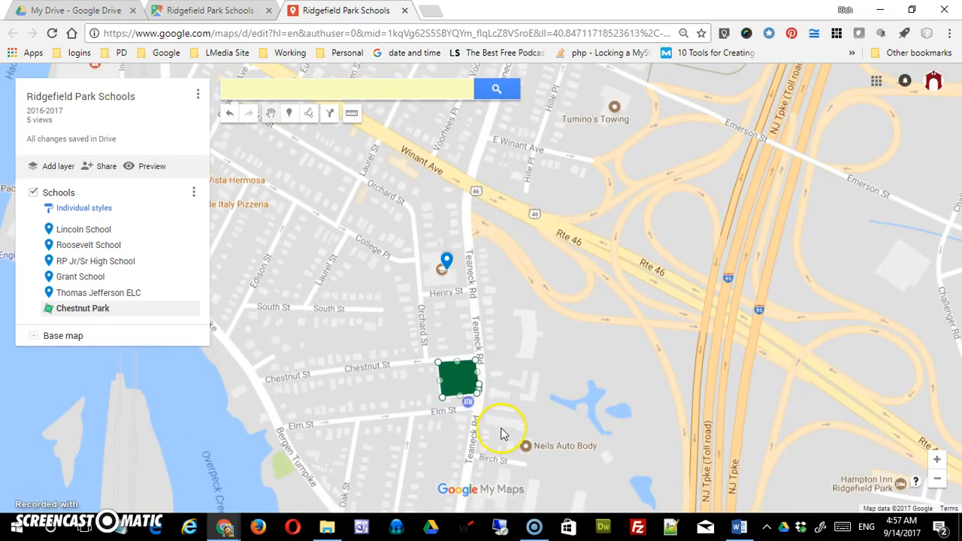
scroll(501, 427, "up", 1)
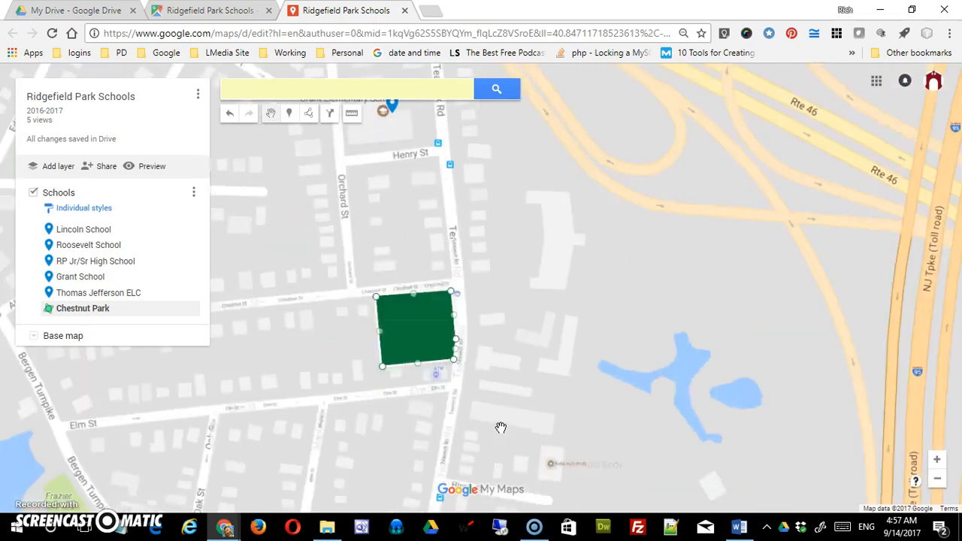
scroll(500, 427, "down", 2)
scroll(500, 426, "up", 1)
left_click(537, 338)
scroll(536, 346, "down", 1)
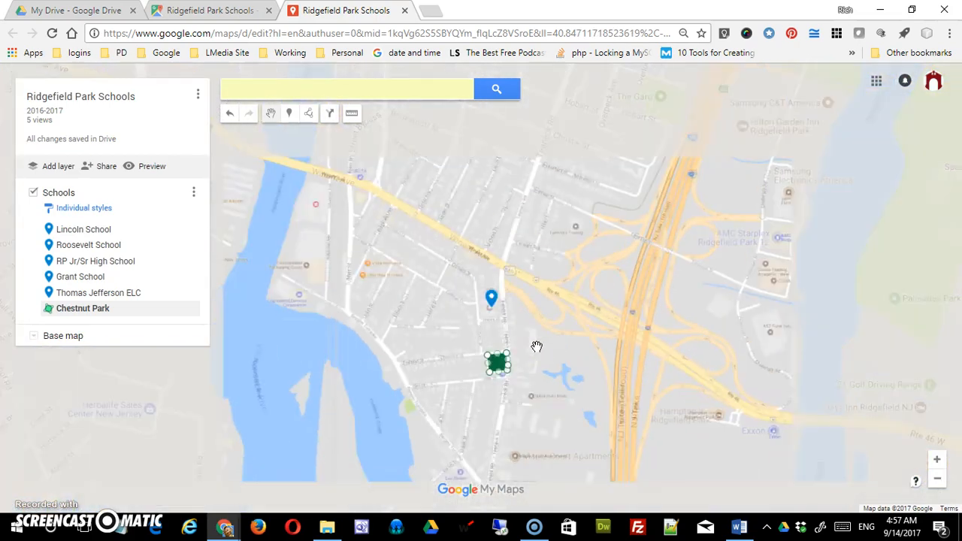
scroll(537, 347, "down", 1)
left_click_drag(584, 226, 591, 315)
left_click(547, 435)
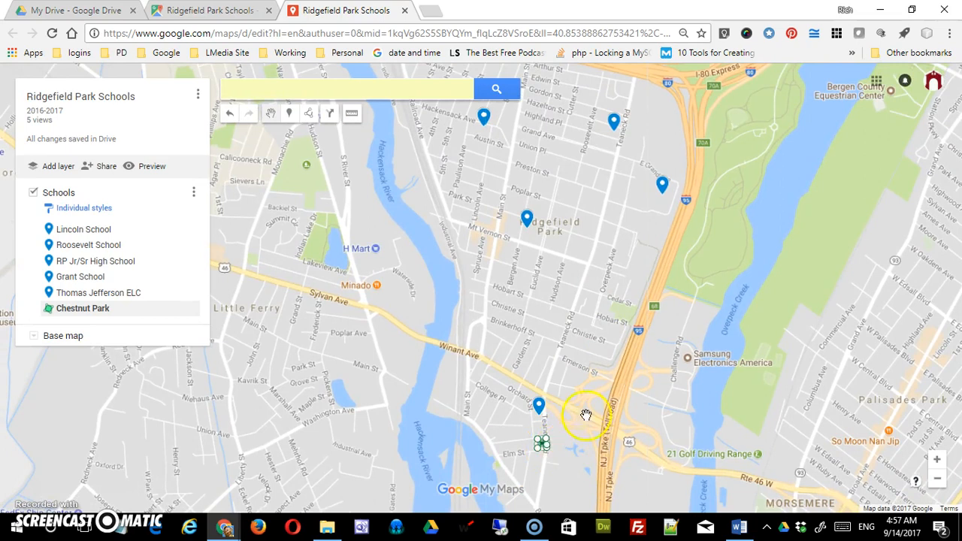
left_click(526, 361)
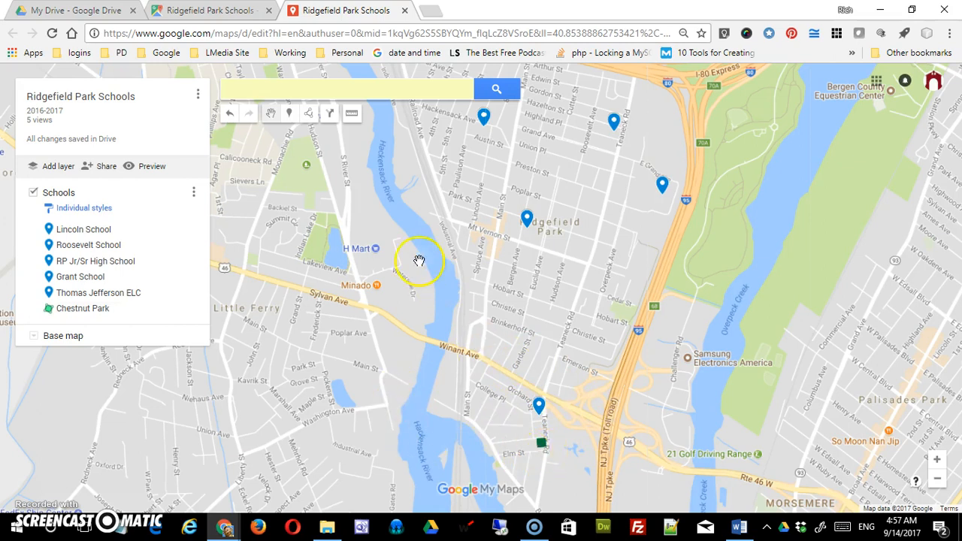
- Add a driving route from the Roosevelt School marker to the Lincoln School marker
left_click(308, 115)
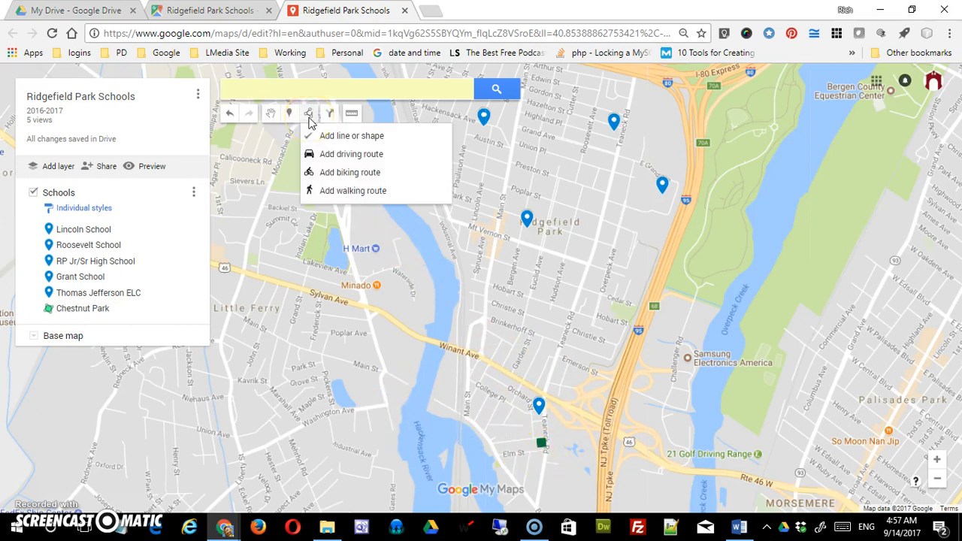
left_click(312, 155)
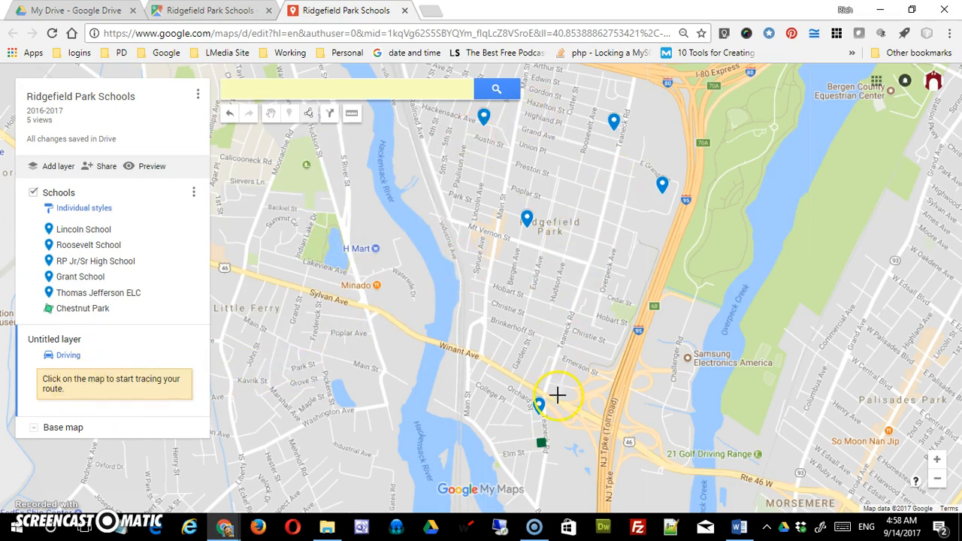
left_click(614, 124)
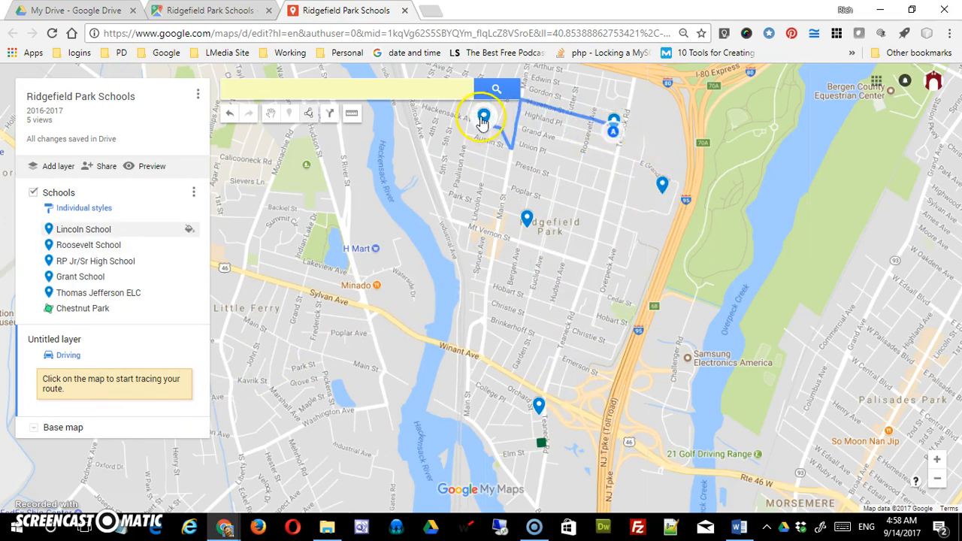
left_click(484, 120)
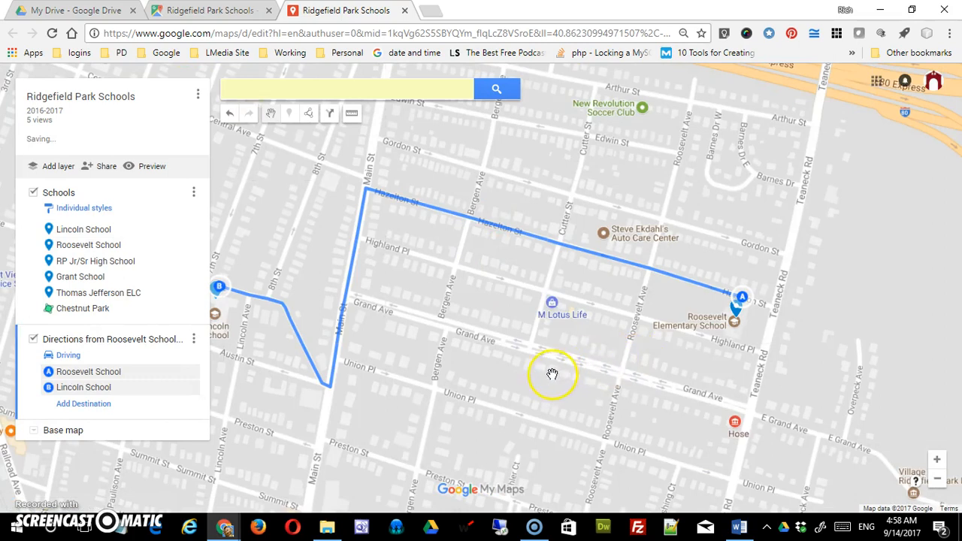
- Add the Thomas Jefferson ELC marker as the third stop of the driving route, after Lincoln School
left_click_drag(553, 375, 721, 176)
left_click_drag(637, 346, 706, 206)
mouse_move(657, 286)
left_mouse_down()
mouse_move(672, 253)
mouse_move(677, 189)
mouse_move(628, 265)
left_mouse_up()
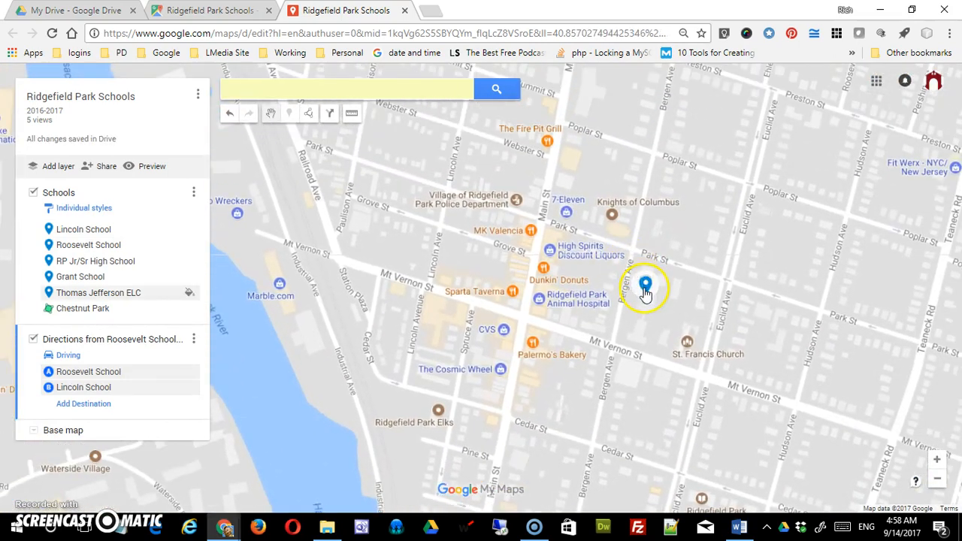
left_click(644, 290)
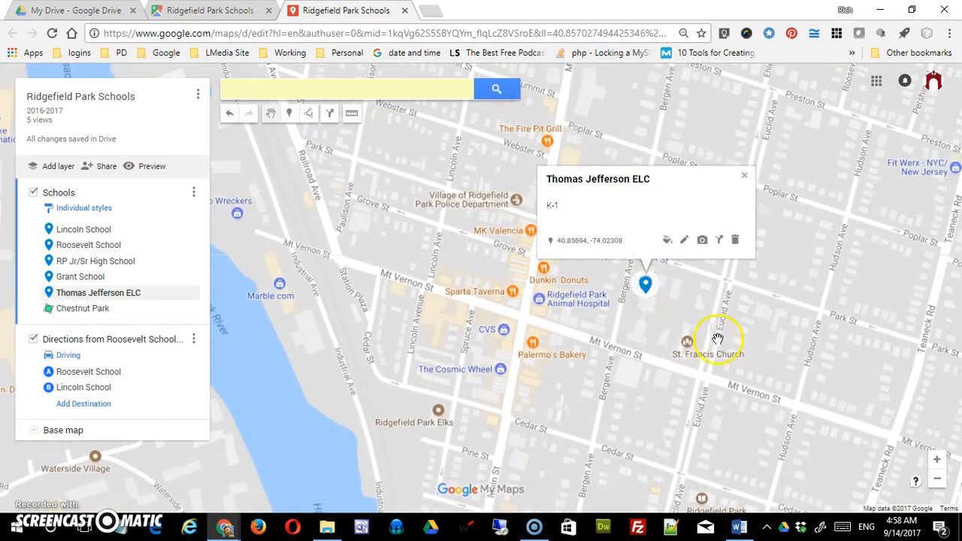
left_click(742, 181)
left_click(85, 403)
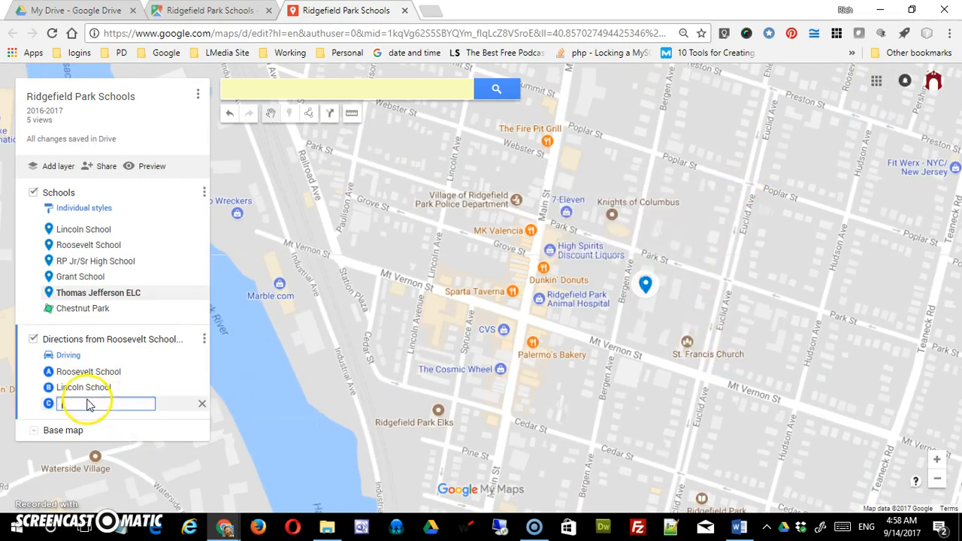
left_click(645, 289)
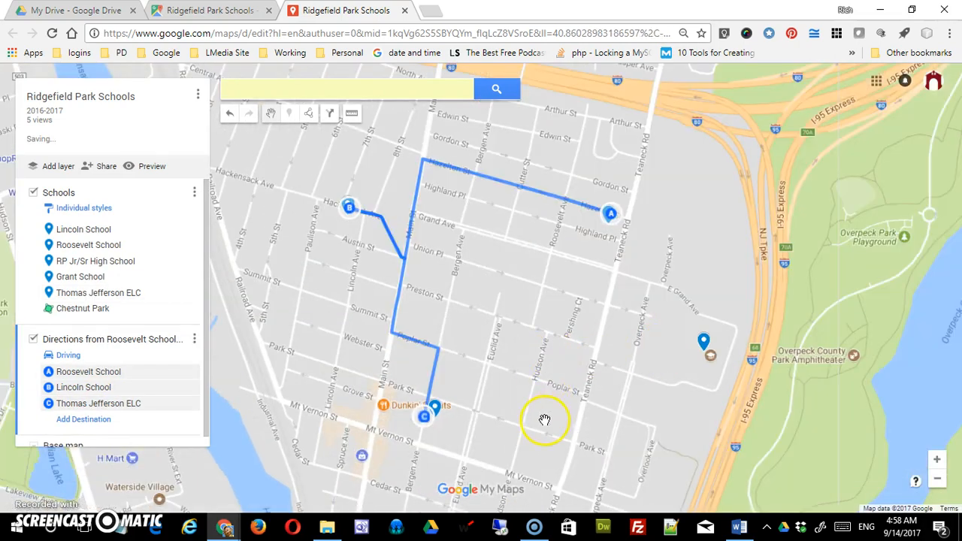
- Extend the driving route from Thomas Jefferson ELC to the Grant School marker as the fourth stop
left_click_drag(544, 419, 552, 187)
left_click_drag(551, 323, 580, 211)
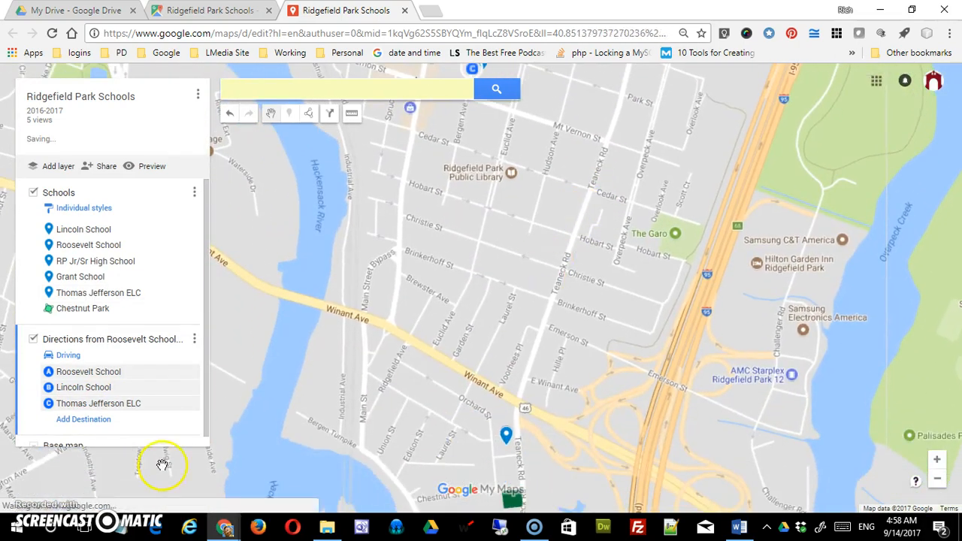
left_click(83, 419)
left_click(506, 438)
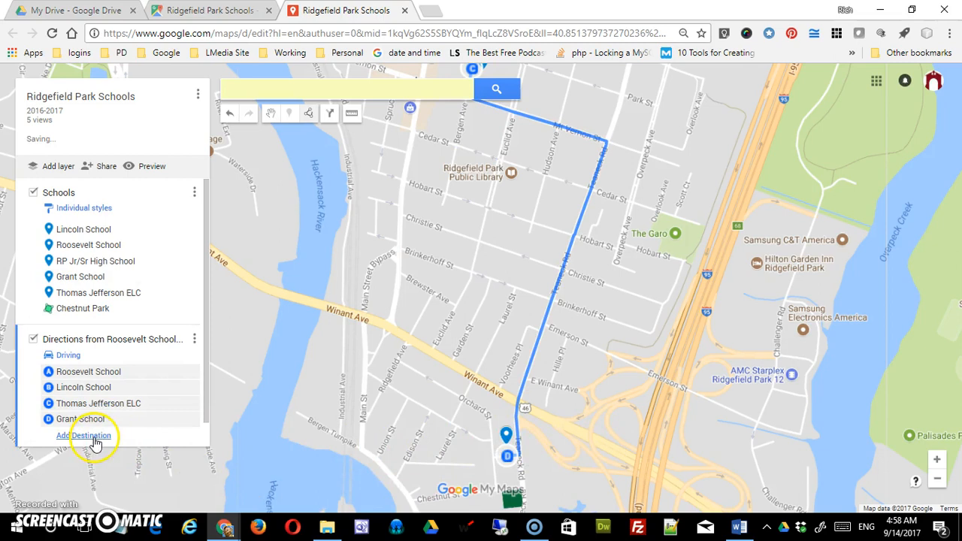
- Extend the driving route from Grant School to the RP Jr/Sr High School marker as the fifth stop
left_click(91, 436)
left_click_drag(638, 391, 517, 492)
left_click_drag(624, 347, 551, 481)
left_click_drag(549, 379, 586, 385)
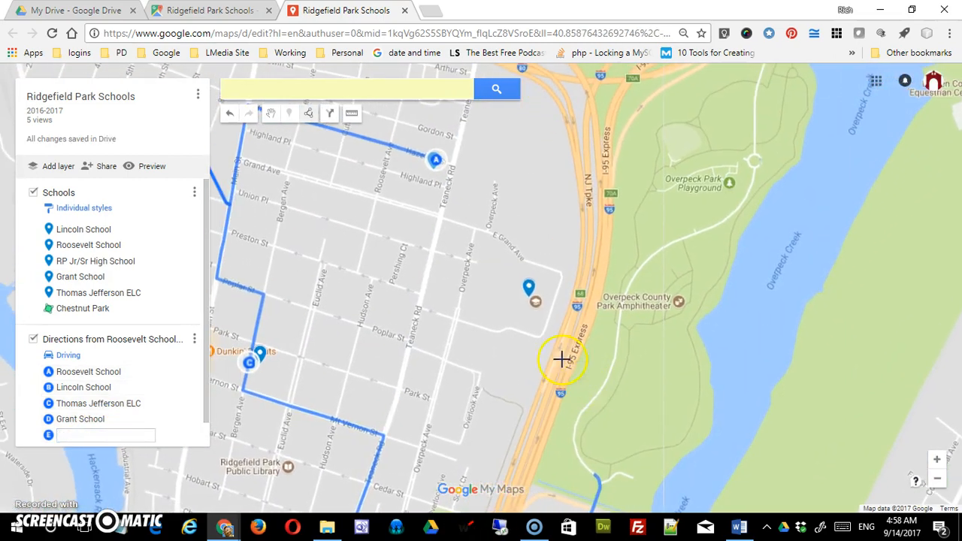
left_click(527, 288)
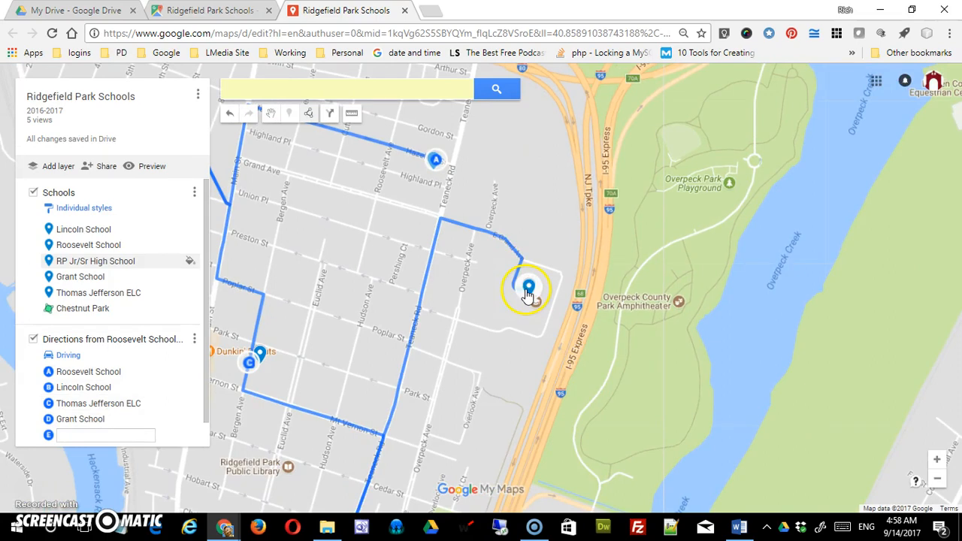
left_click(436, 429)
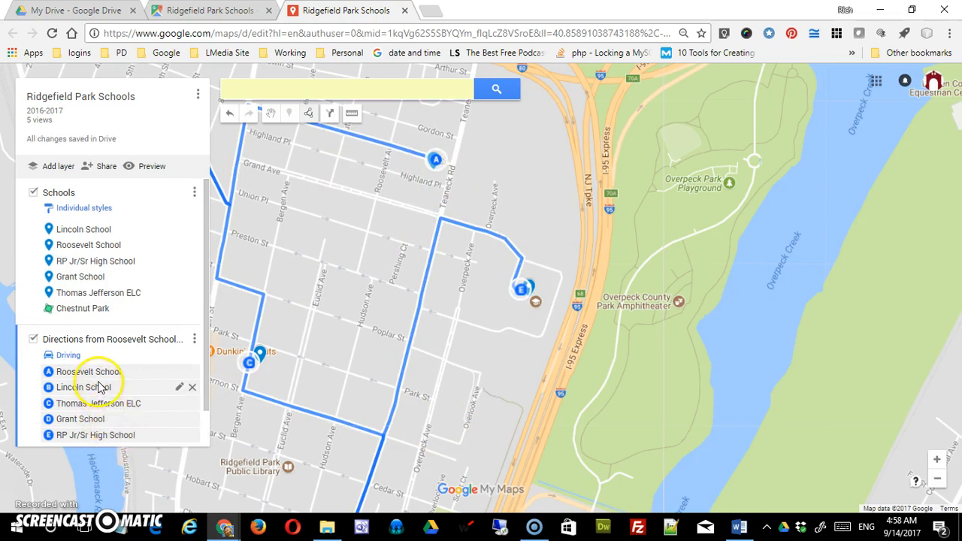
left_click(331, 119)
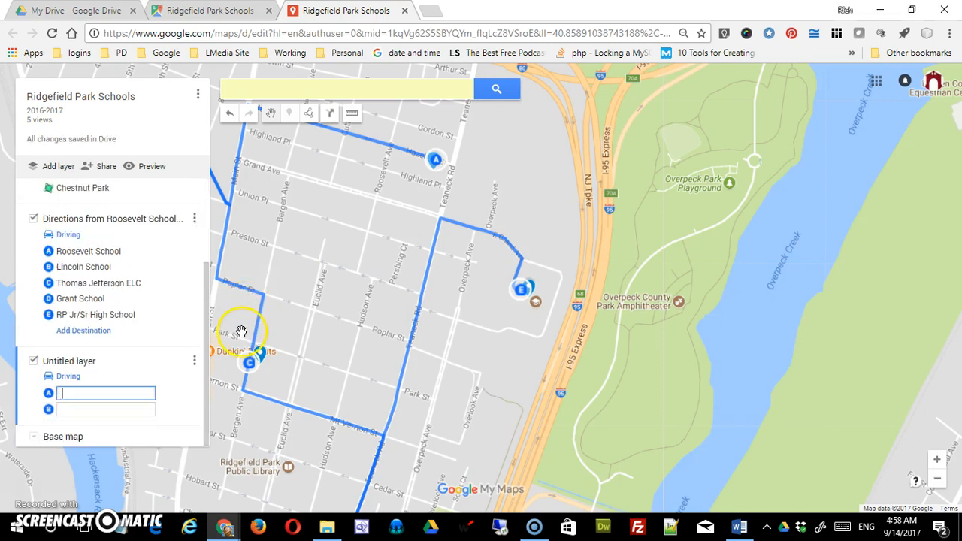
left_click(195, 366)
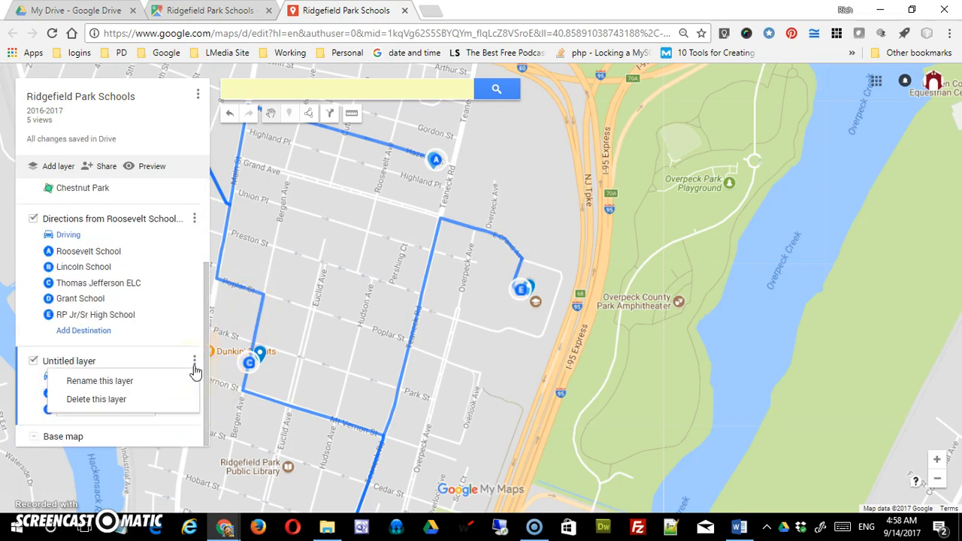
left_click(151, 400)
left_click(435, 311)
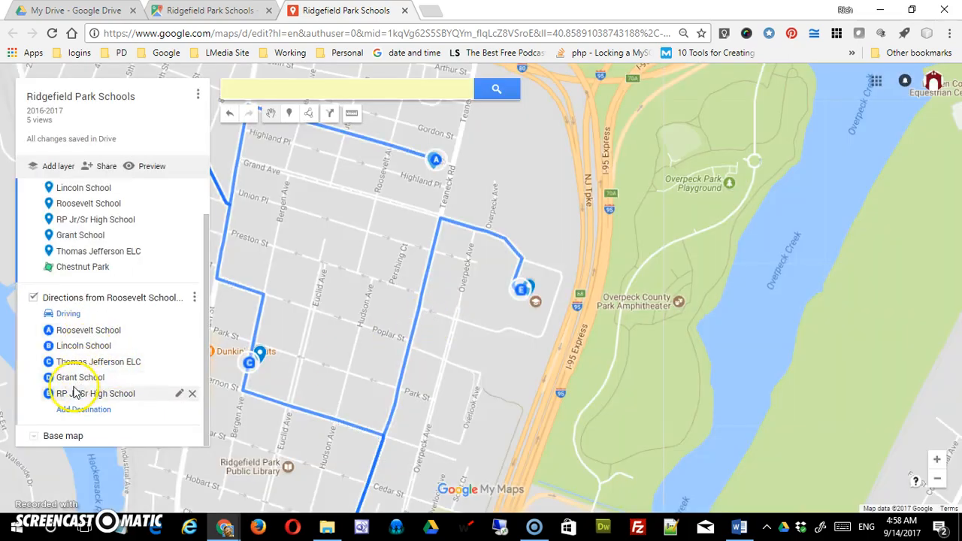
left_click(80, 338)
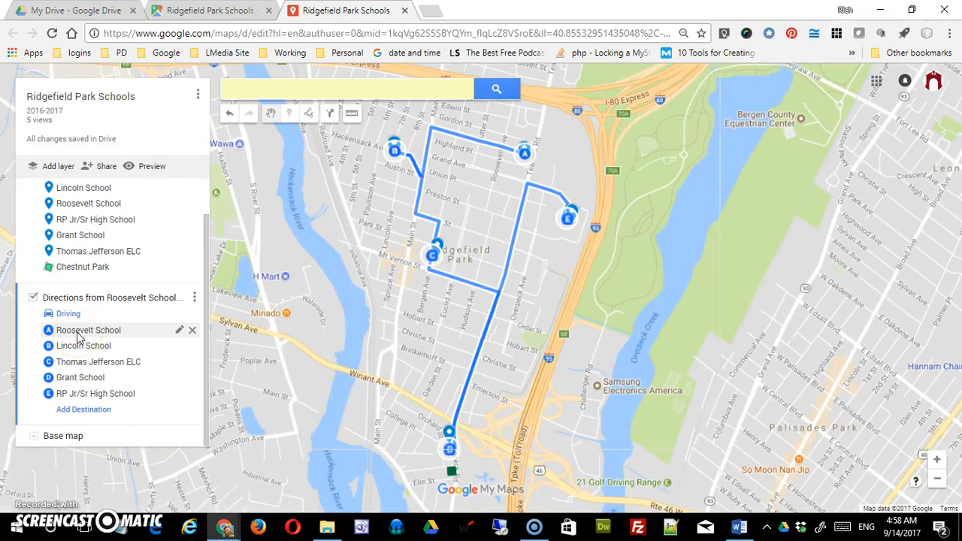
left_click(308, 113)
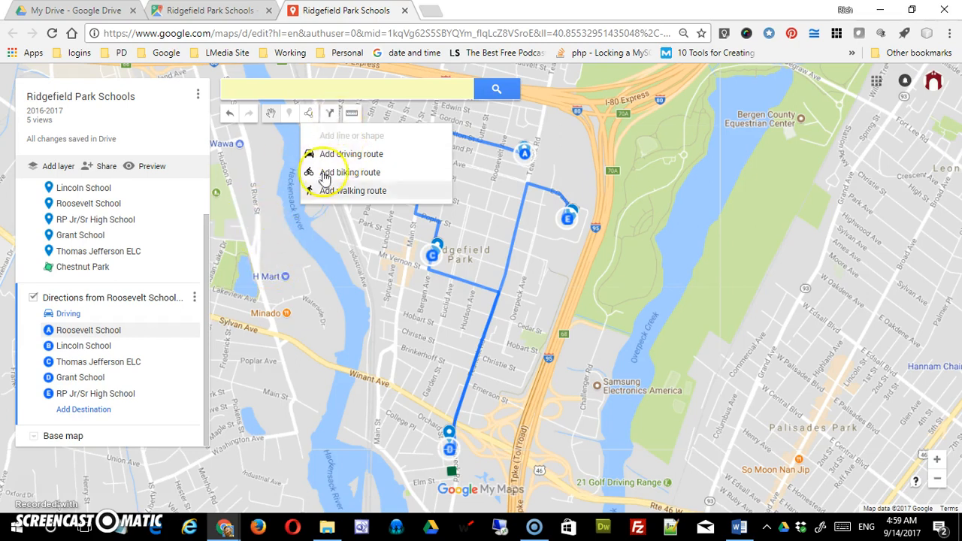
left_click(330, 116)
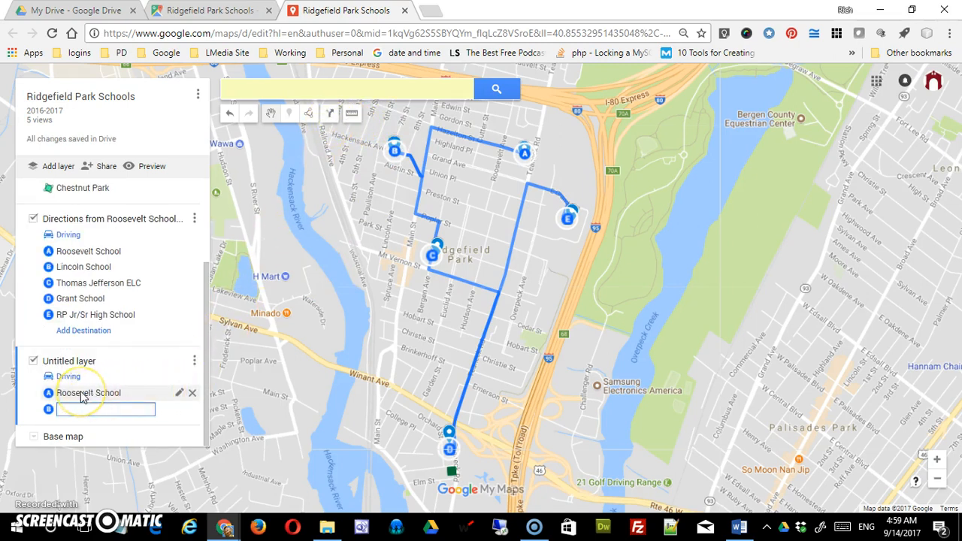
left_click(118, 413)
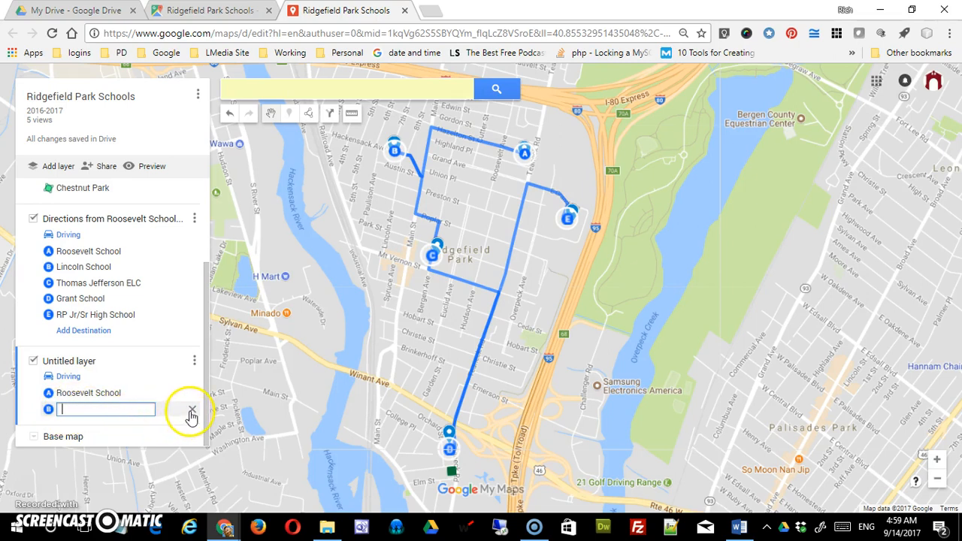
left_click(194, 362)
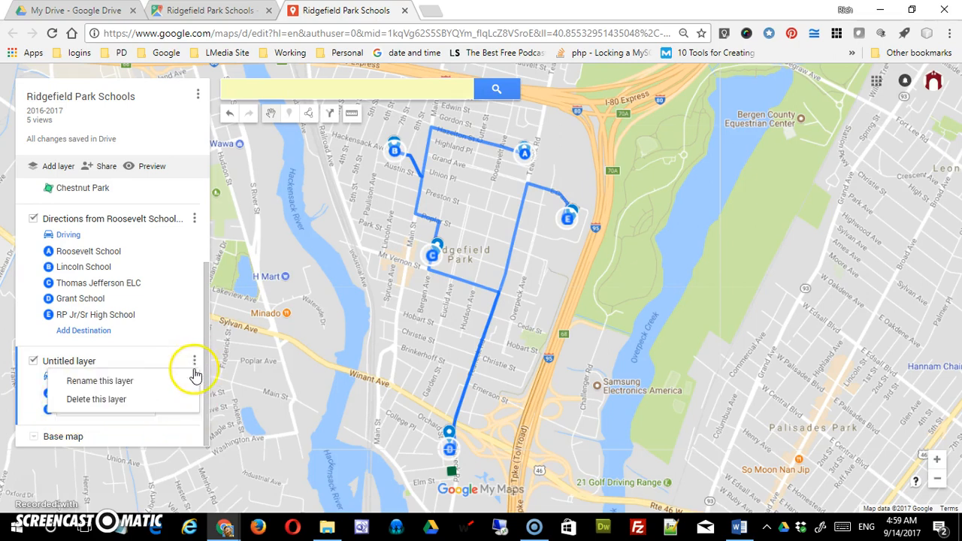
left_click(122, 409)
left_click(451, 310)
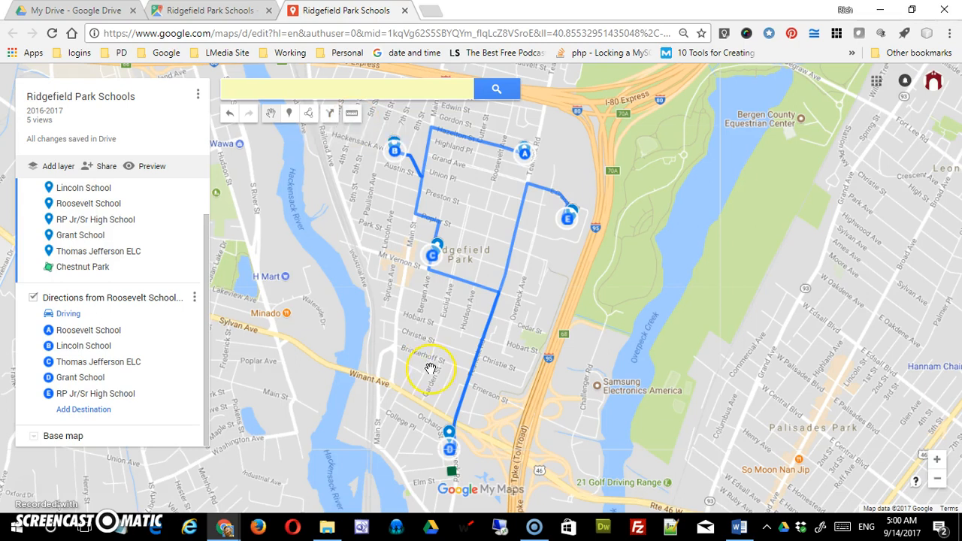
- Measure the straight-line distance from the Thomas Jefferson ELC marker to the Ridgefield Park Public Library
scroll(430, 369, "up", 2)
left_click_drag(430, 363, 423, 459)
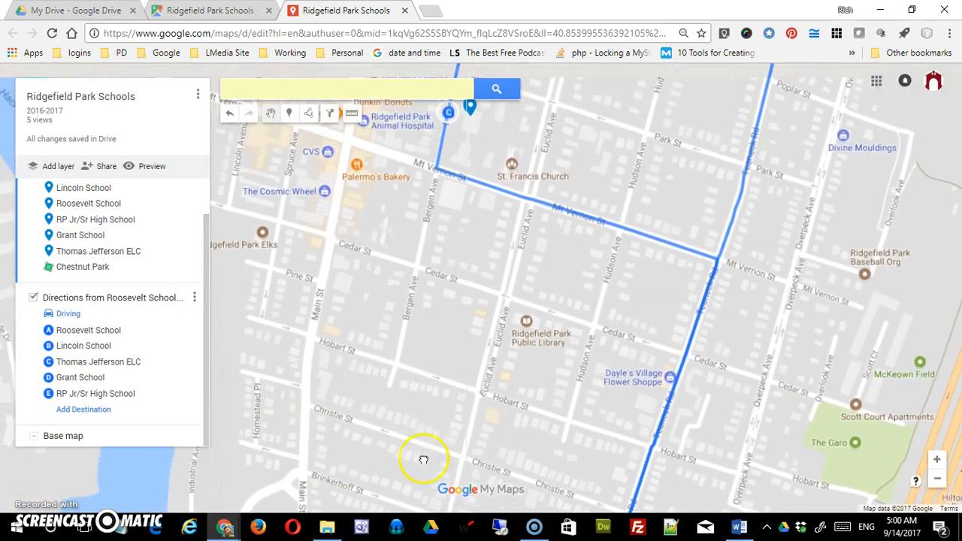
left_click_drag(404, 317, 404, 393)
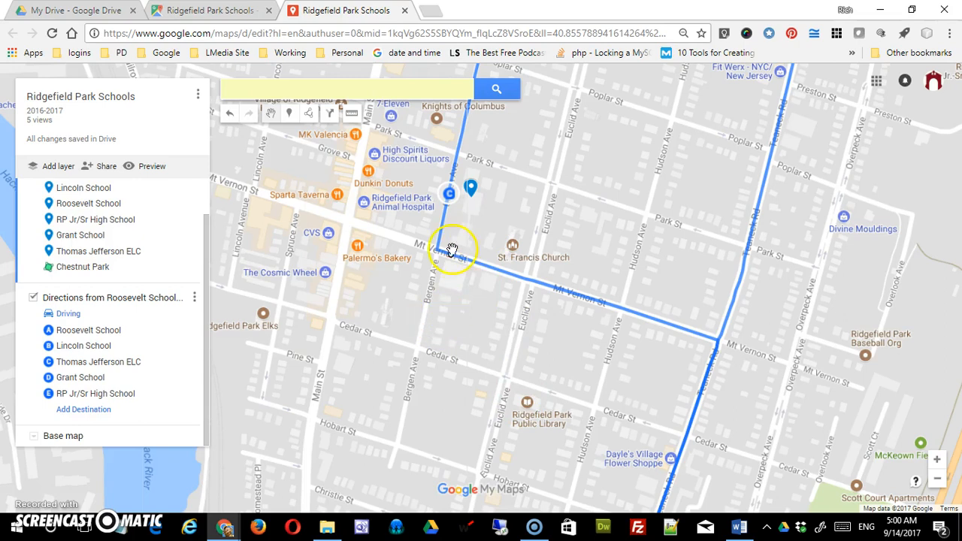
left_click(351, 114)
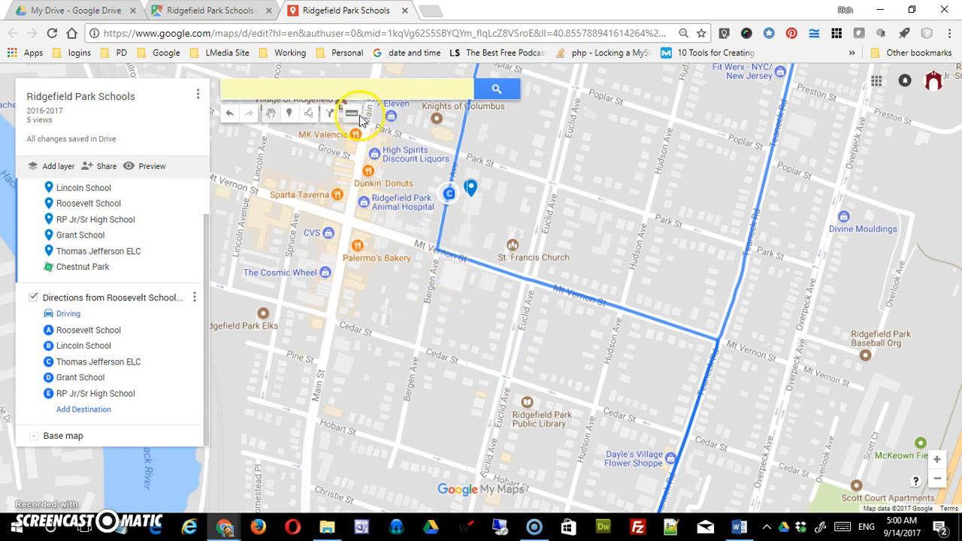
left_click(471, 198)
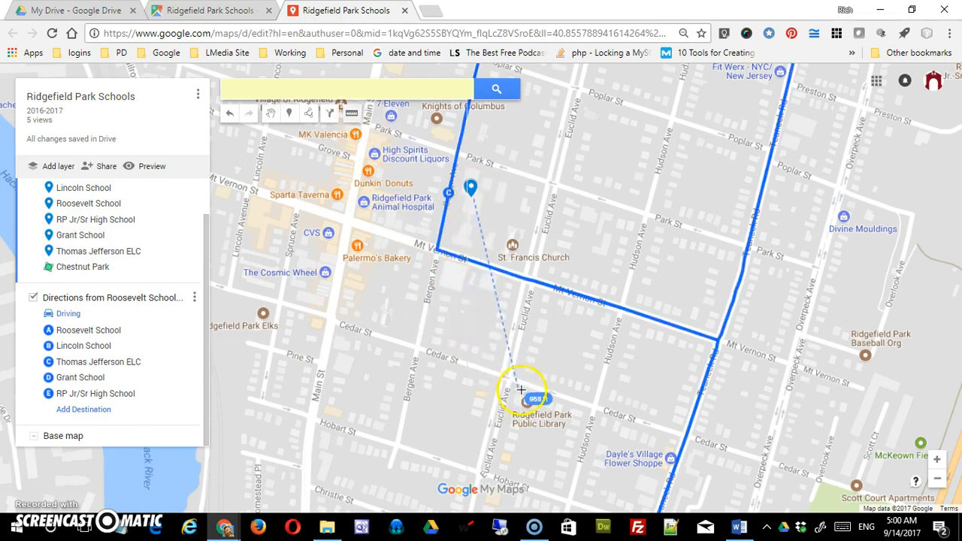
left_click(526, 398)
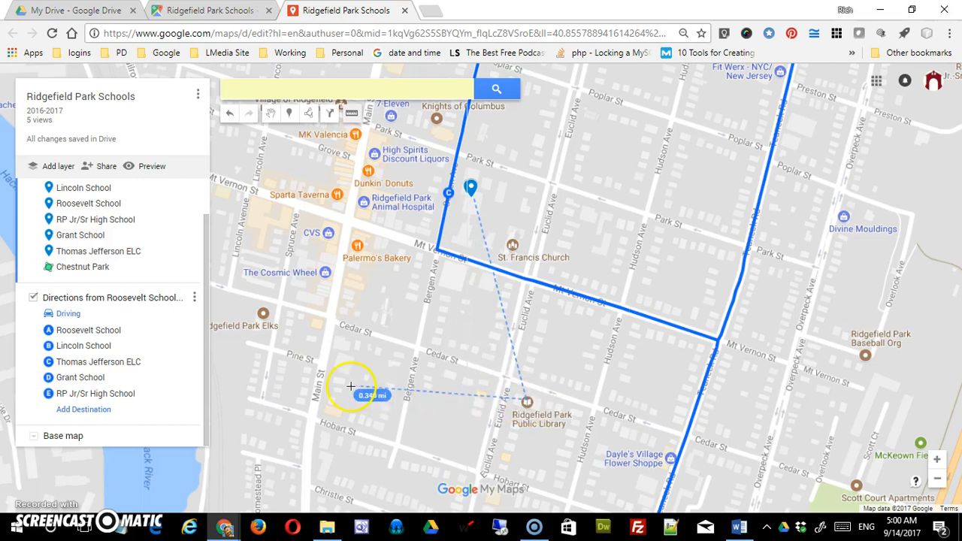
left_click(526, 404)
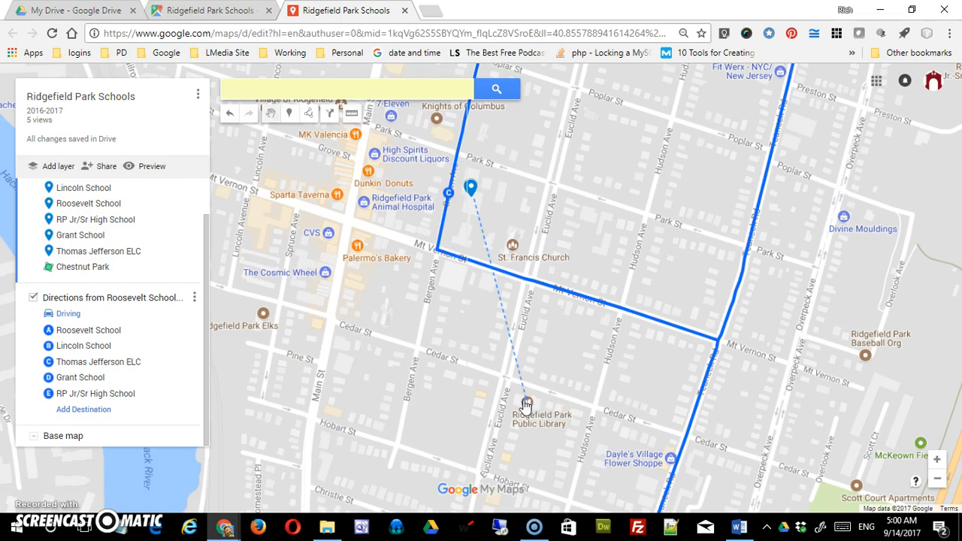
scroll(524, 398, "up", 1)
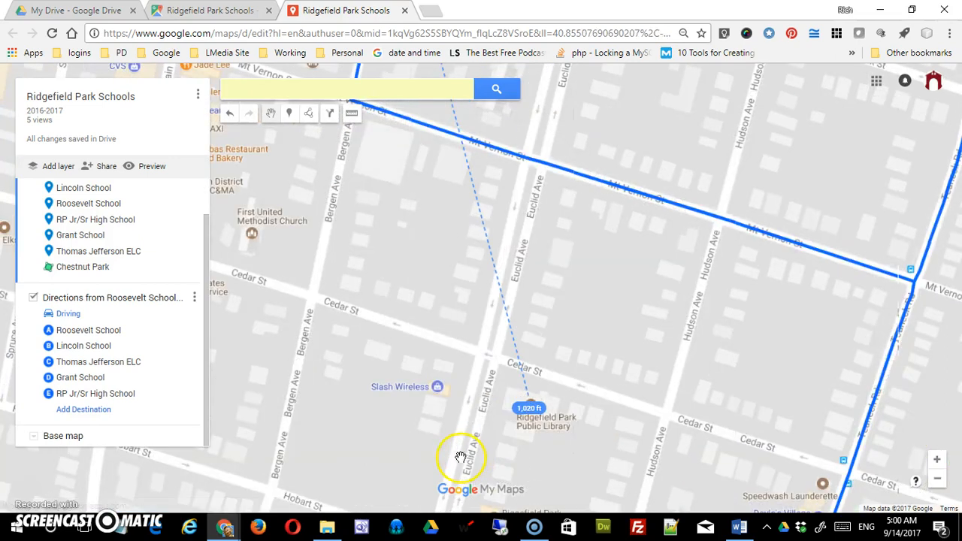
left_click_drag(439, 387, 552, 457)
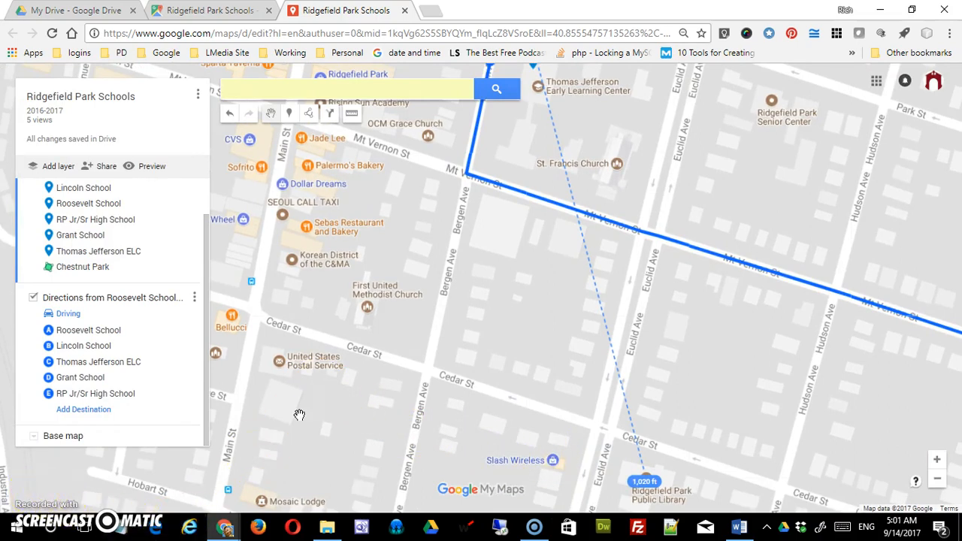
- Open a preview of the Ridgefield Park Schools map
left_click(147, 166)
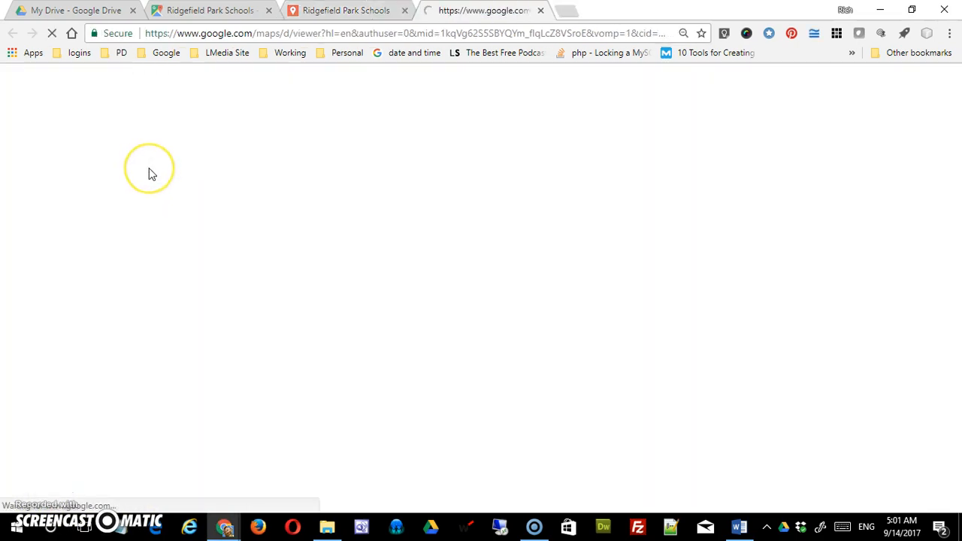